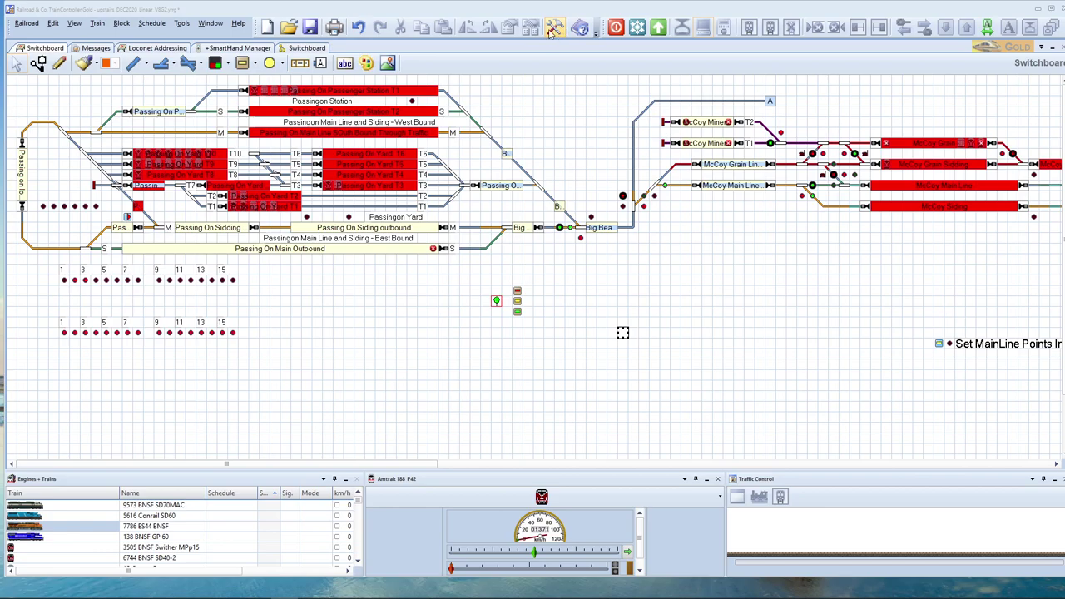
Create new engine Engine 55 from the Train menu and open its properties.
click(96, 24)
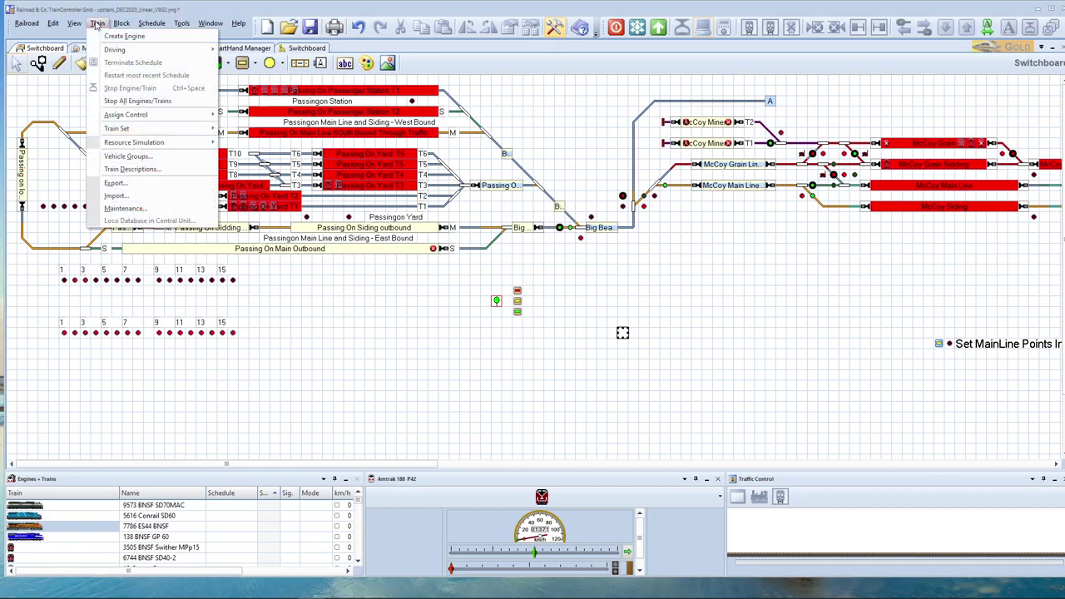
click(121, 37)
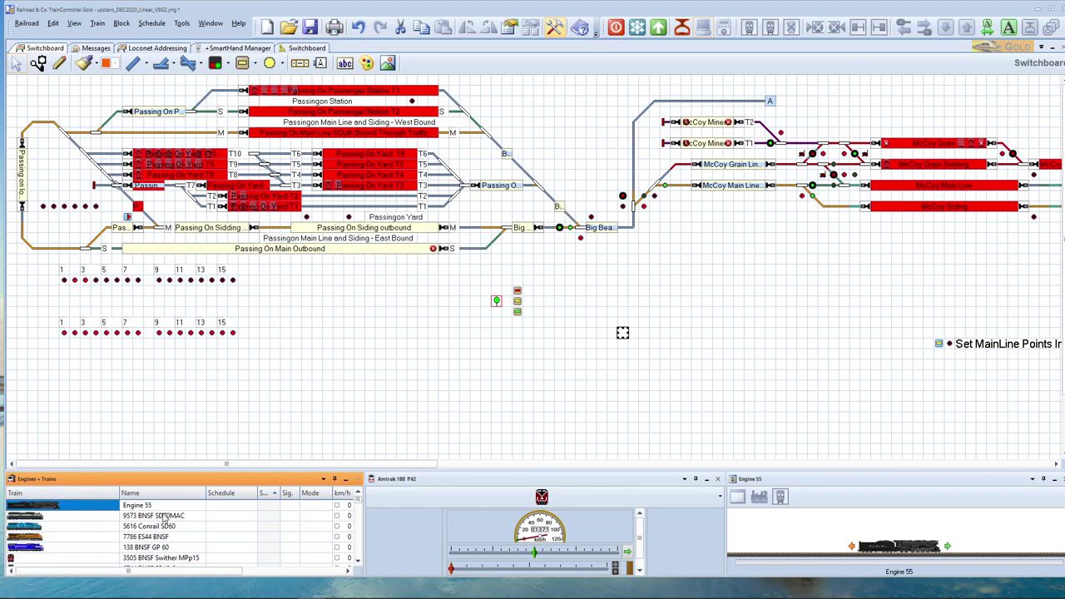
double_click(58, 507)
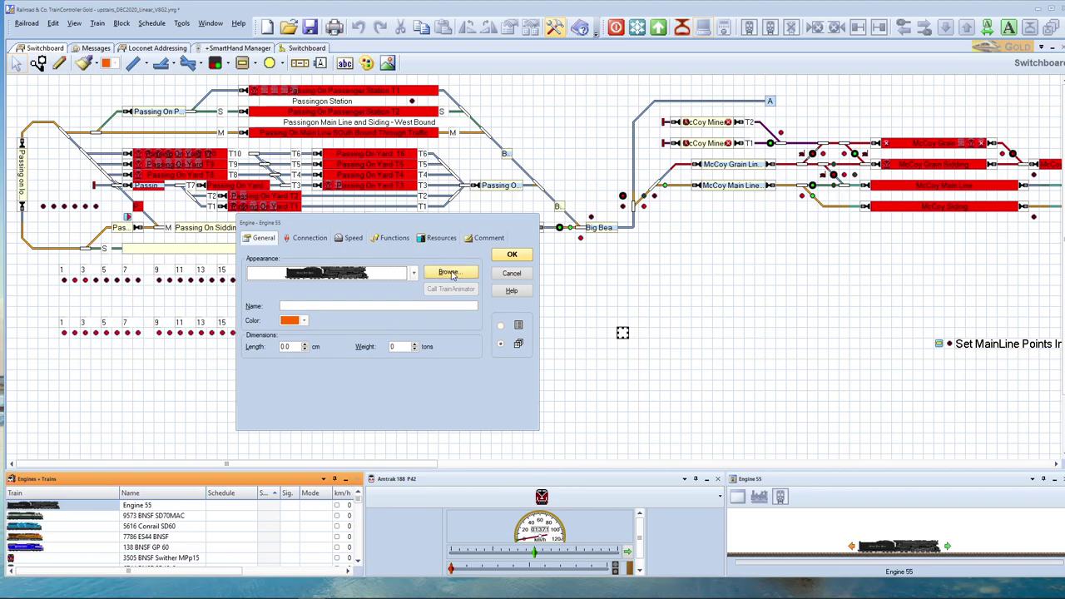
Pick BNSF Dash9.yra from yra files\Locos\Dash9 as the engine's image.
click(450, 273)
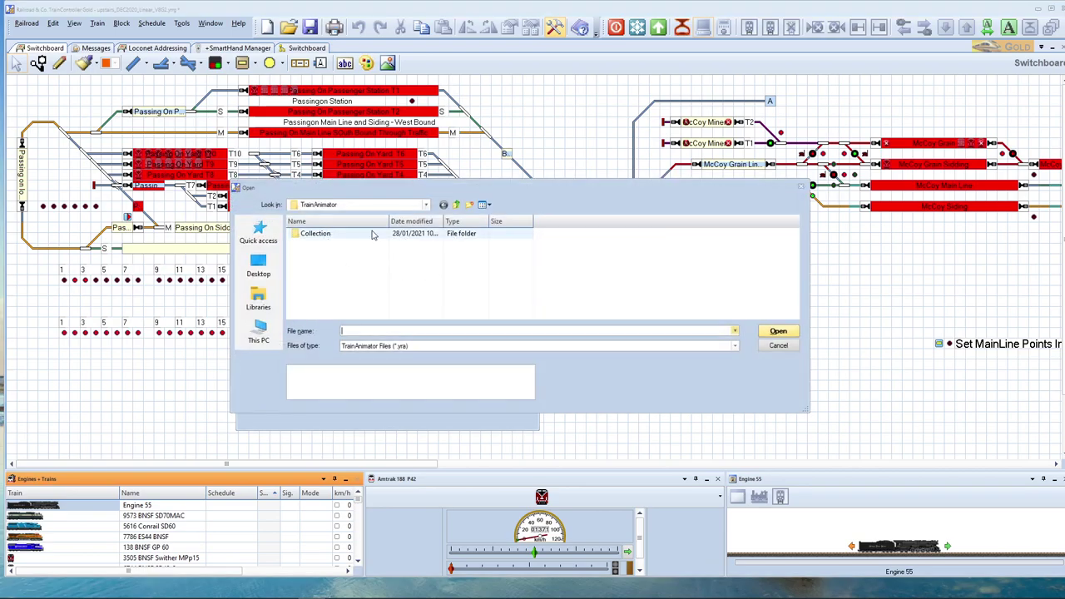
click(456, 205)
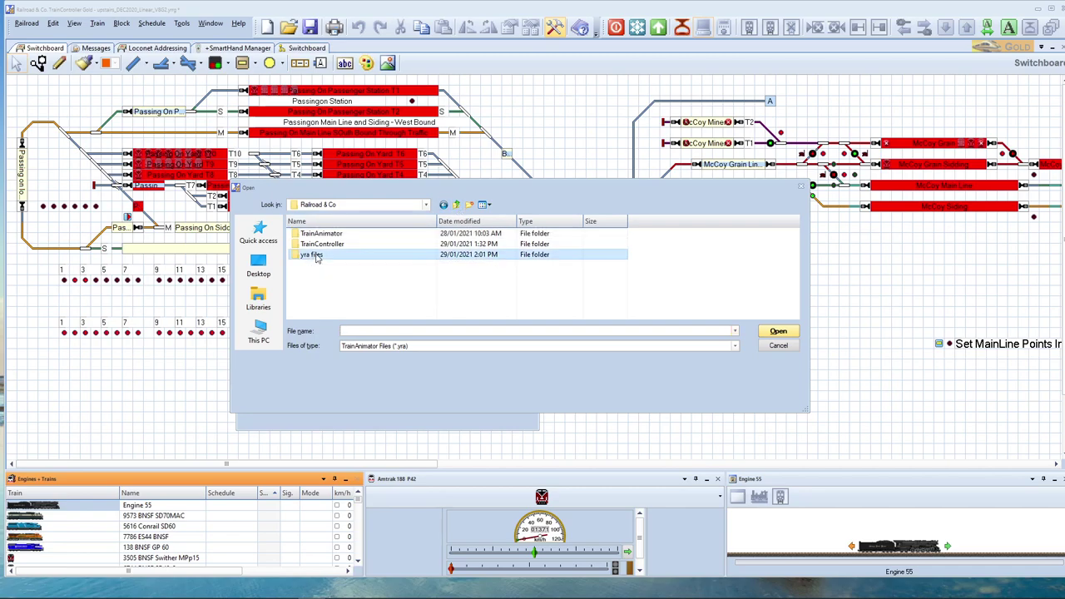
double_click(316, 256)
double_click(310, 243)
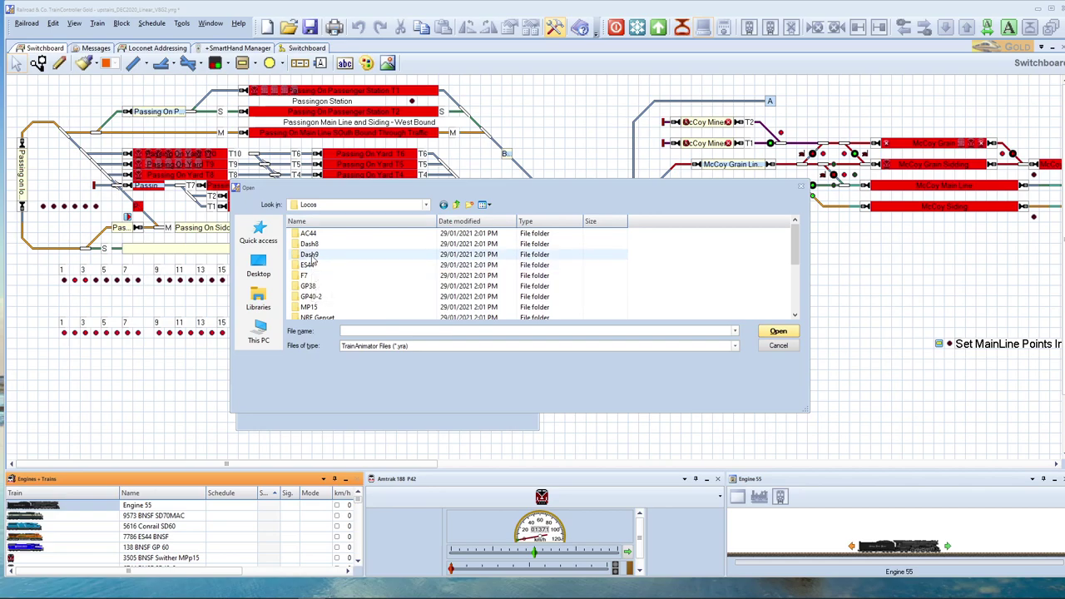
click(312, 257)
double_click(310, 255)
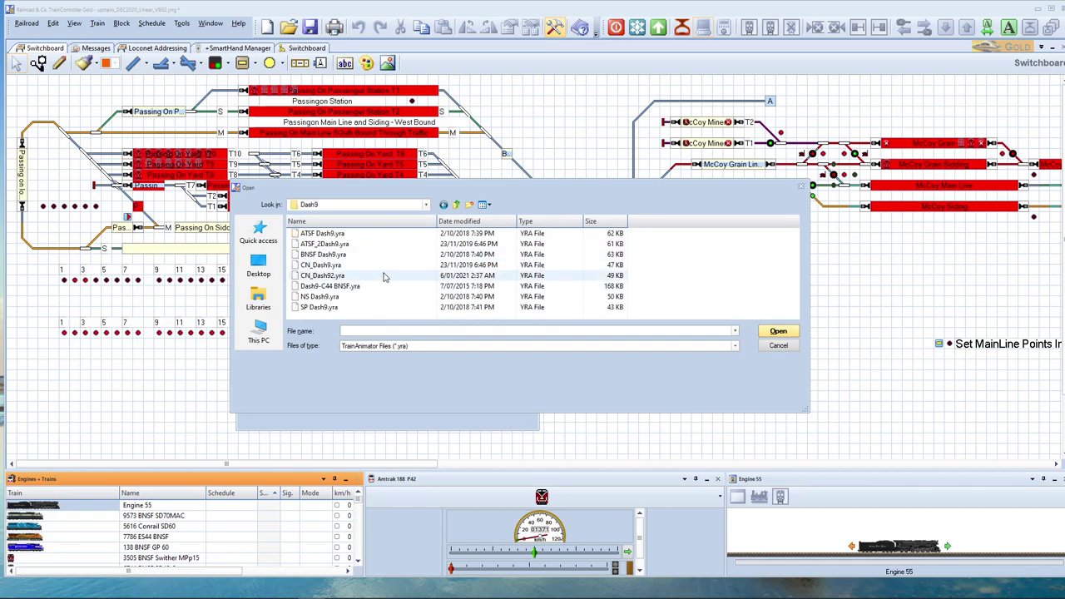
click(328, 255)
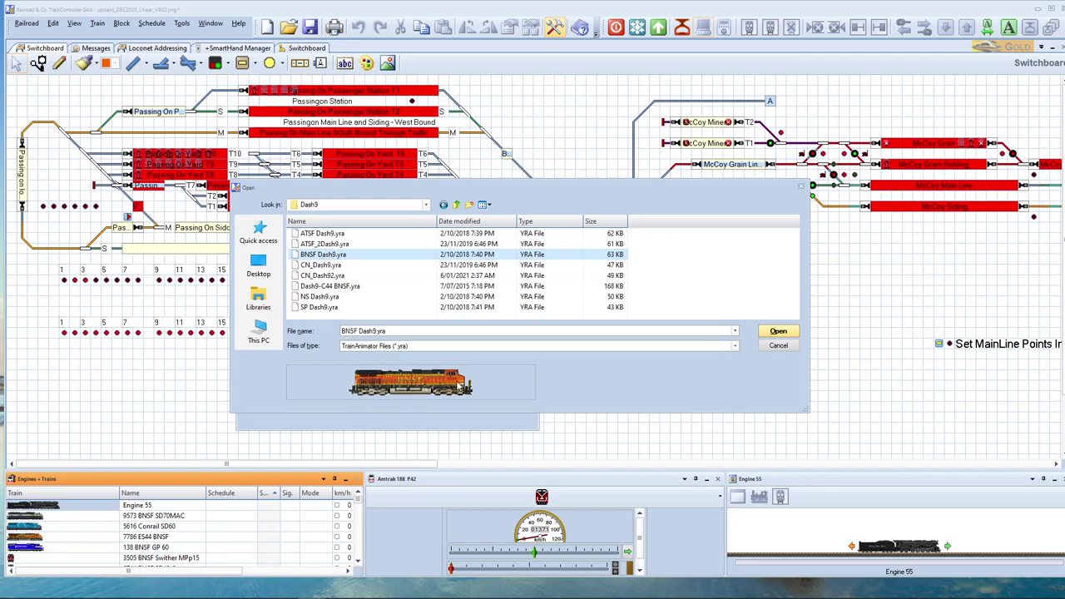
Confirm the image and set name 3121 BNSF Dash 9, length 30 cm, weight 200 tons.
click(779, 331)
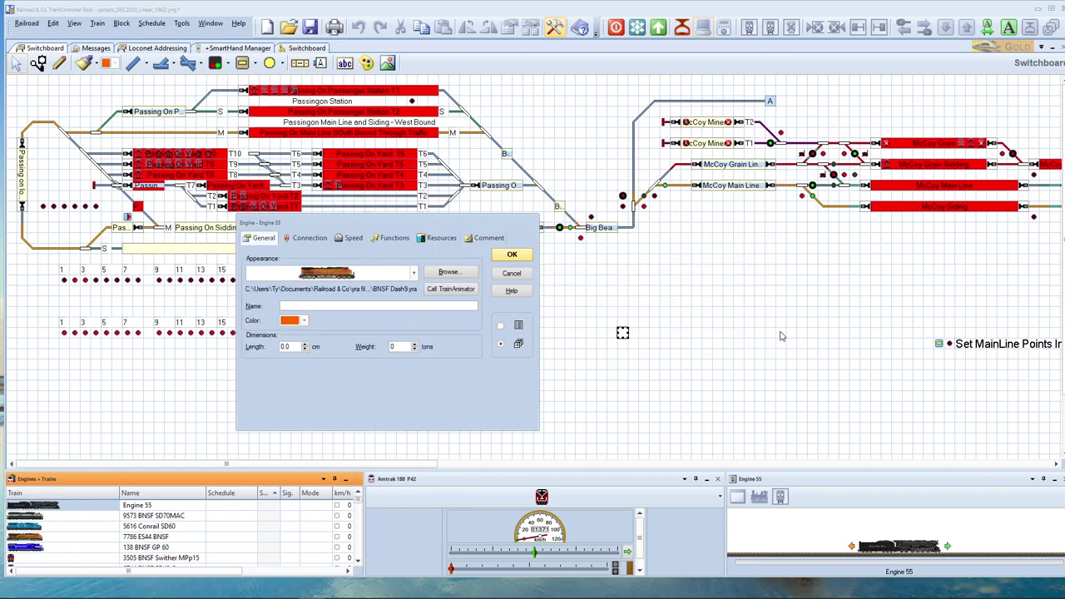
click(310, 307)
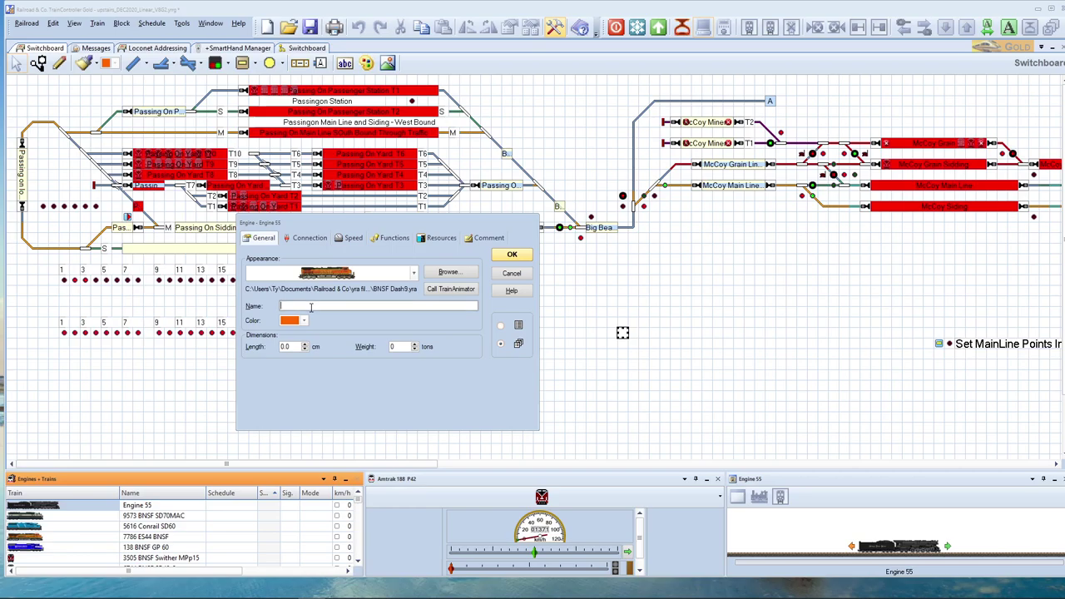
text(3121)
text( BNSF)
text( Dash 9)
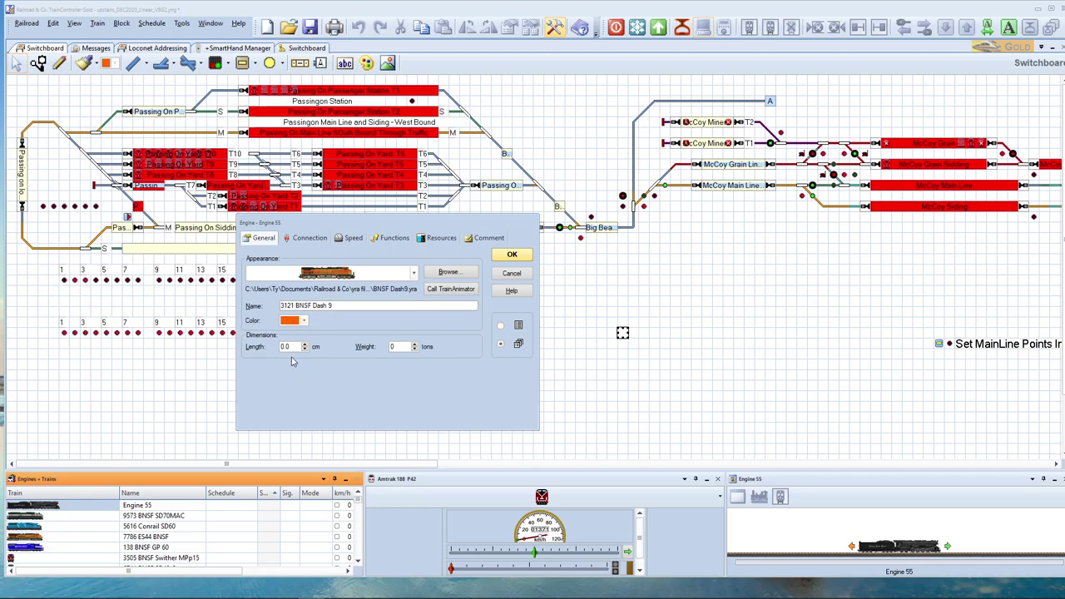
click(294, 346)
double_click(293, 346)
text(30)
double_click(389, 346)
text(200)
Set the engine's LocoNet address to 3121 on the Connection tab.
click(304, 242)
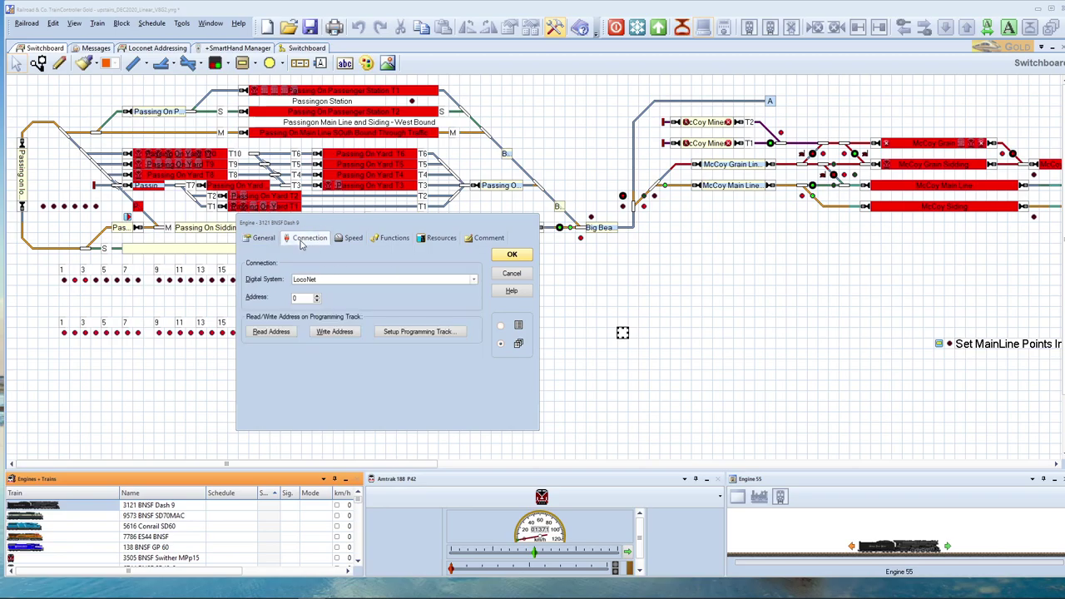
click(293, 298)
text(121)
Set forward and backward top speeds to 70 km/h and power to 2450 kW.
click(356, 238)
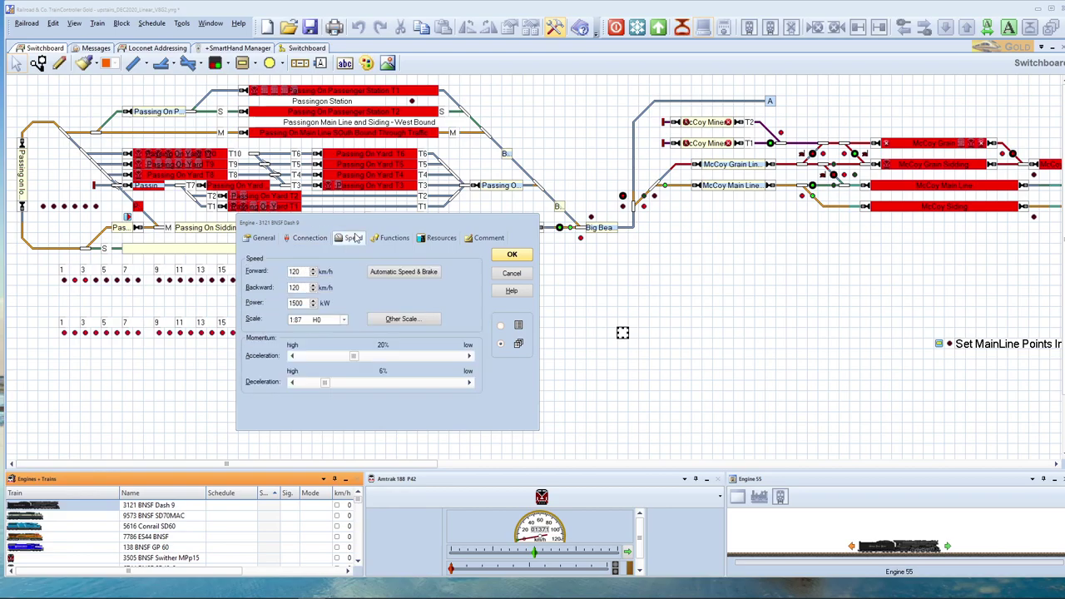
double_click(303, 271)
text(70)
drag(304, 288, 277, 291)
text(7)
text(0)
drag(303, 303, 283, 303)
text(2450)
Drag acceleration momentum to 0% and enable Advanced Fine Tuning for automatic speed and brake.
mouse_move(354, 358)
mouse_down()
mouse_move(288, 358)
mouse_move(299, 383)
mouse_up()
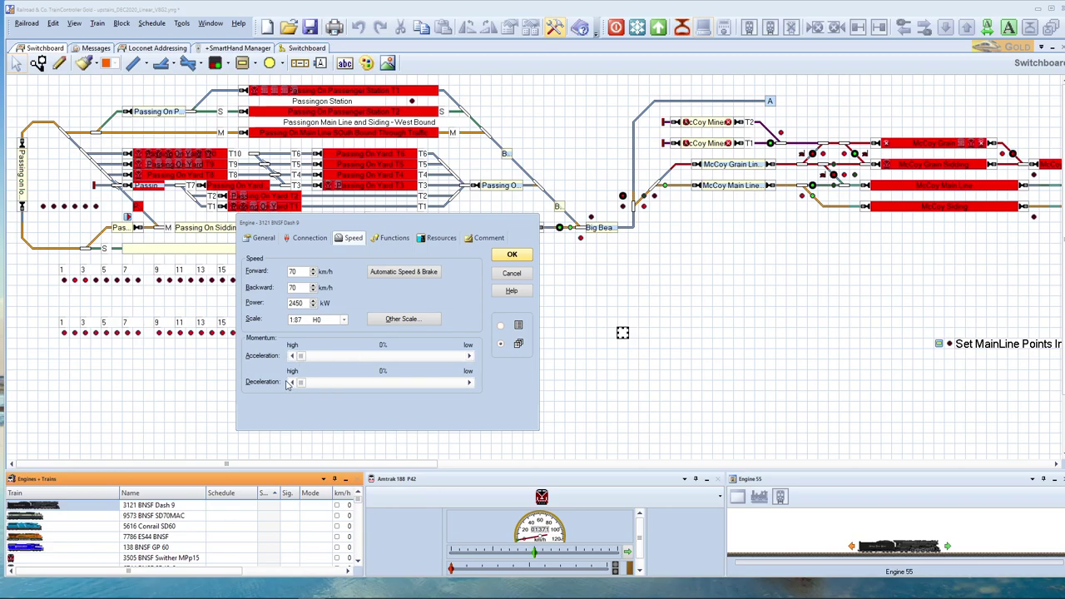
click(396, 275)
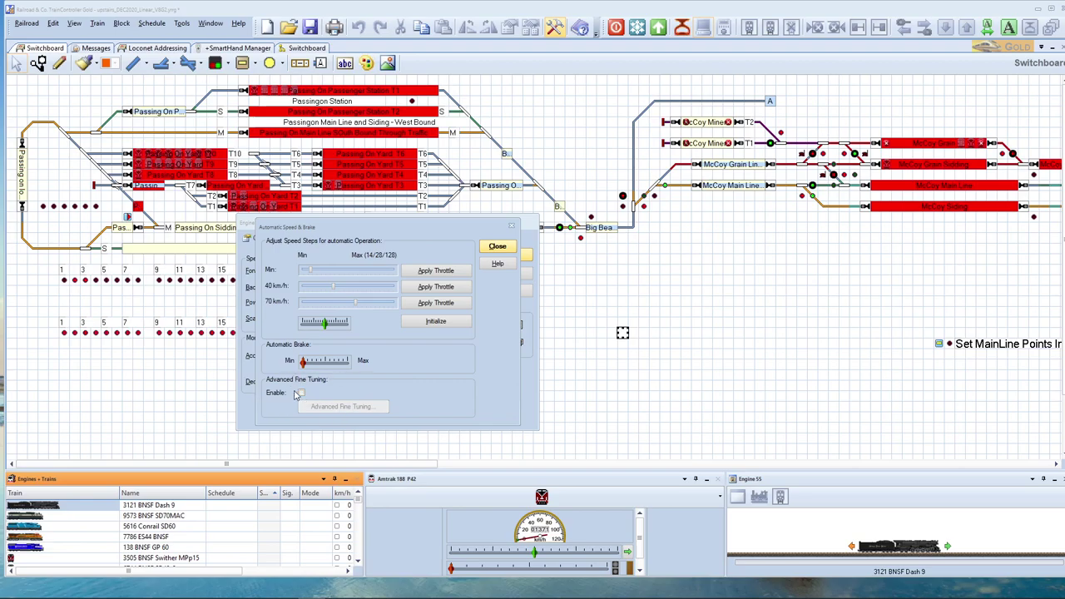
click(302, 393)
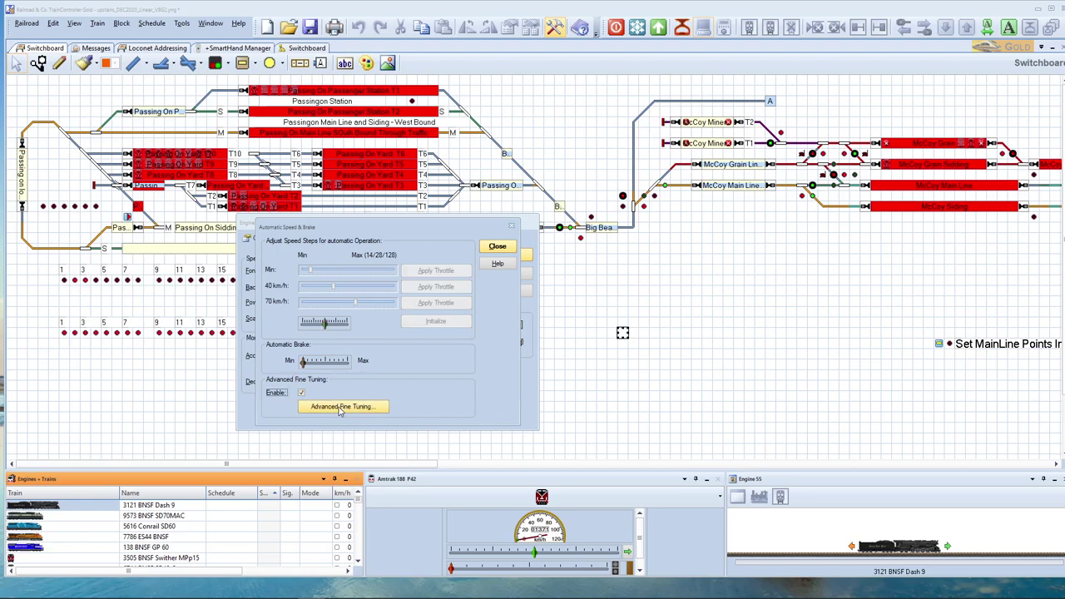
Raise the throttle until the engine creeps forward, store 107 as forward threshold, then stop it.
click(355, 411)
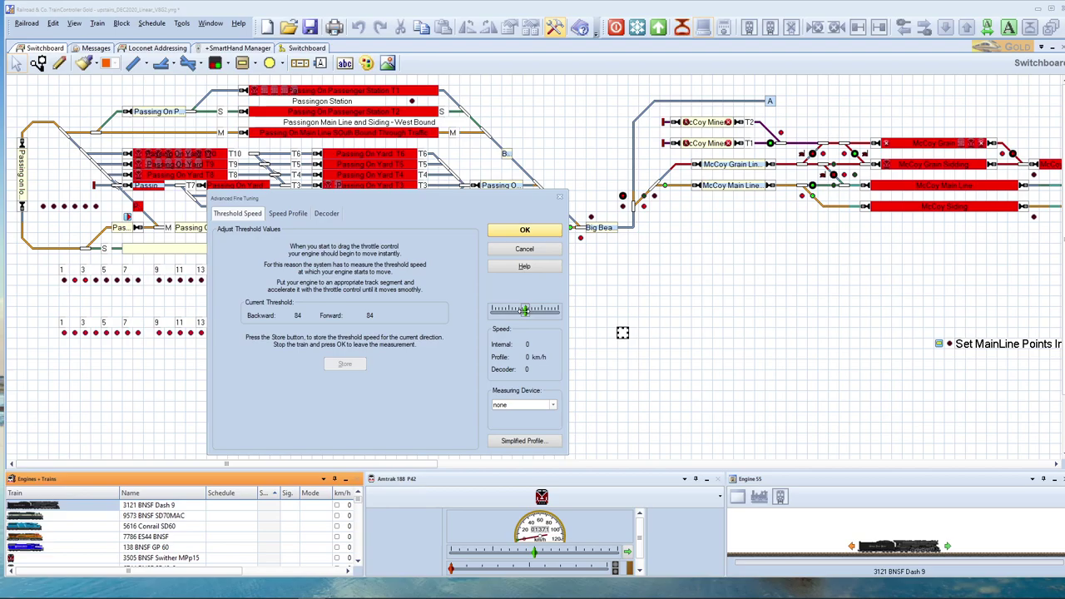
key(Right)
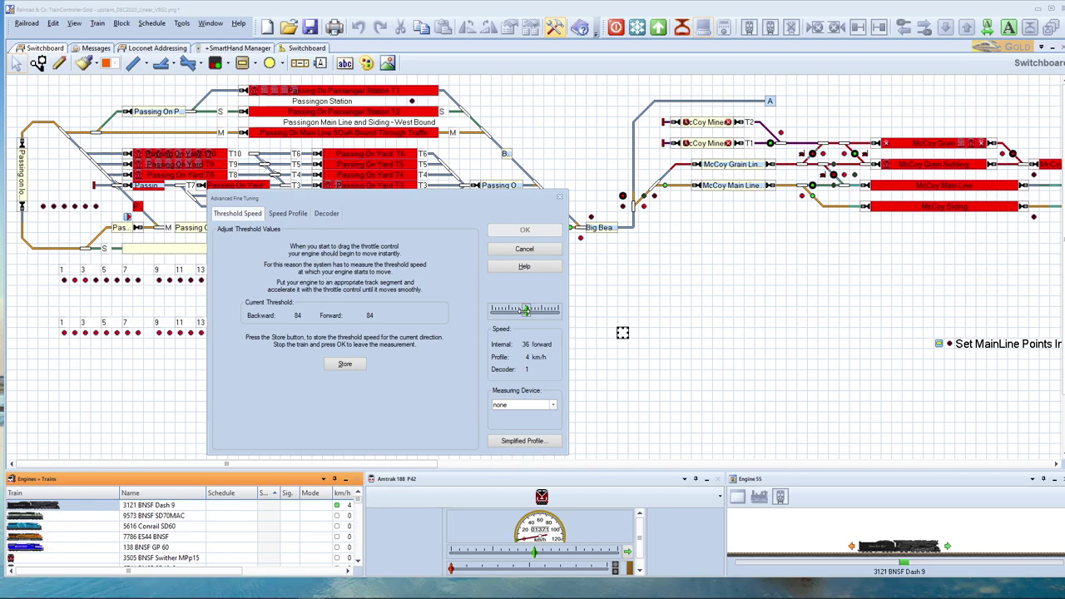
drag(526, 309, 528, 310)
drag(526, 311, 520, 311)
click(351, 368)
drag(528, 309, 525, 309)
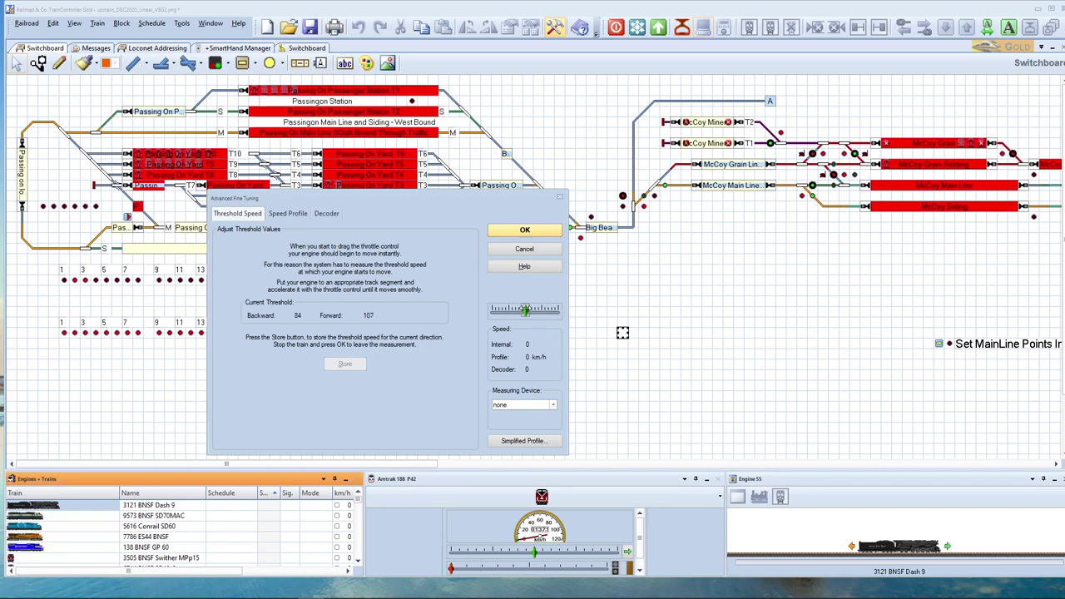
Move the throttle until the engine creeps backward, store 107 as backward threshold, then stop it.
drag(524, 309, 523, 309)
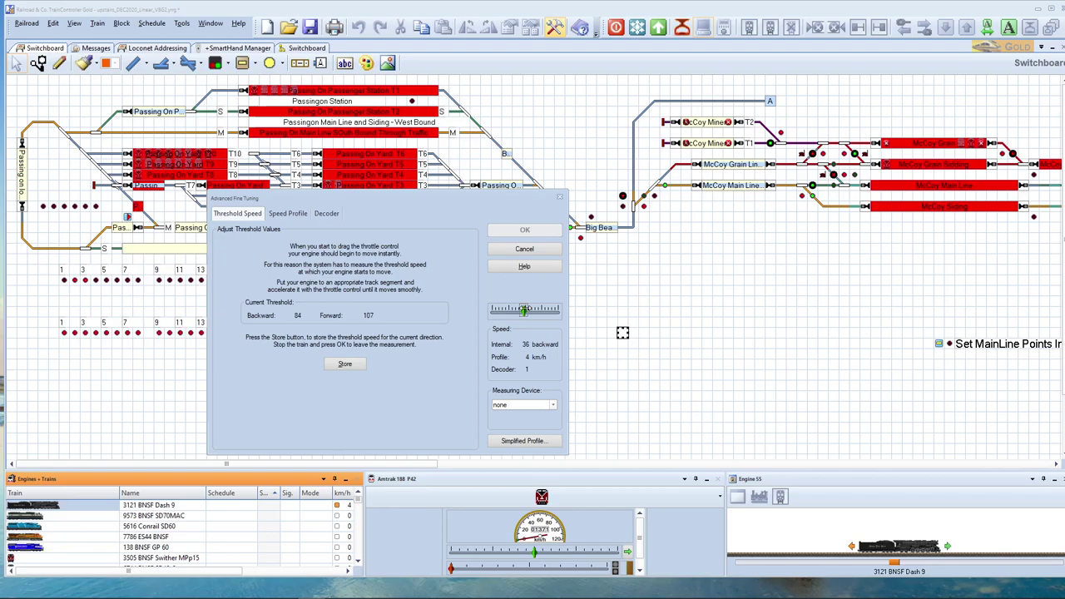
drag(523, 309, 523, 309)
drag(523, 310, 522, 310)
click(346, 366)
click(522, 309)
drag(522, 309, 525, 309)
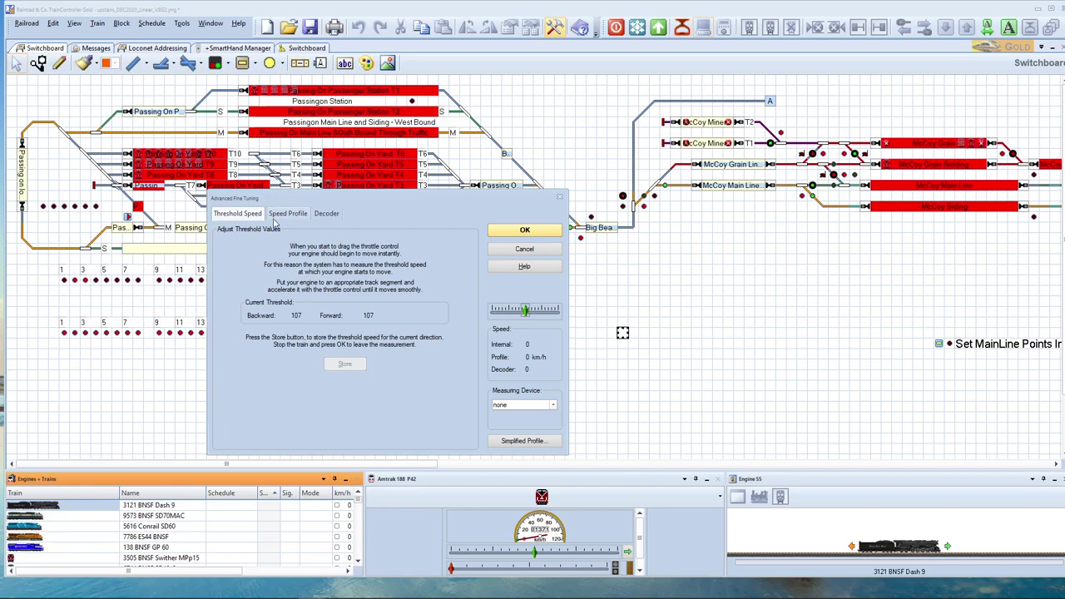
Choose the speed profile measurement type and set the pause to 3 seconds.
click(294, 213)
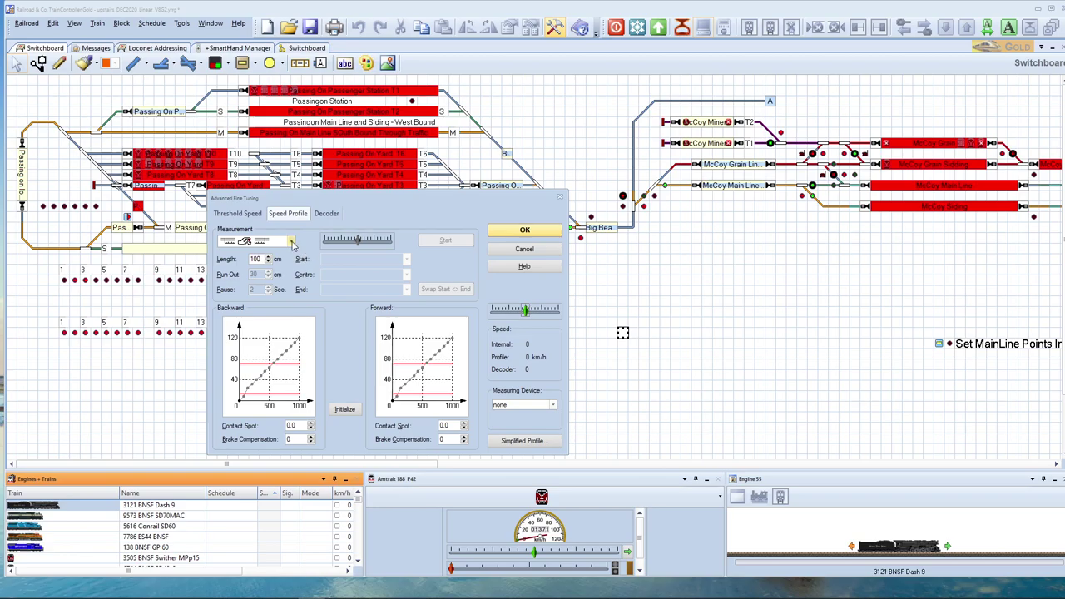
click(291, 242)
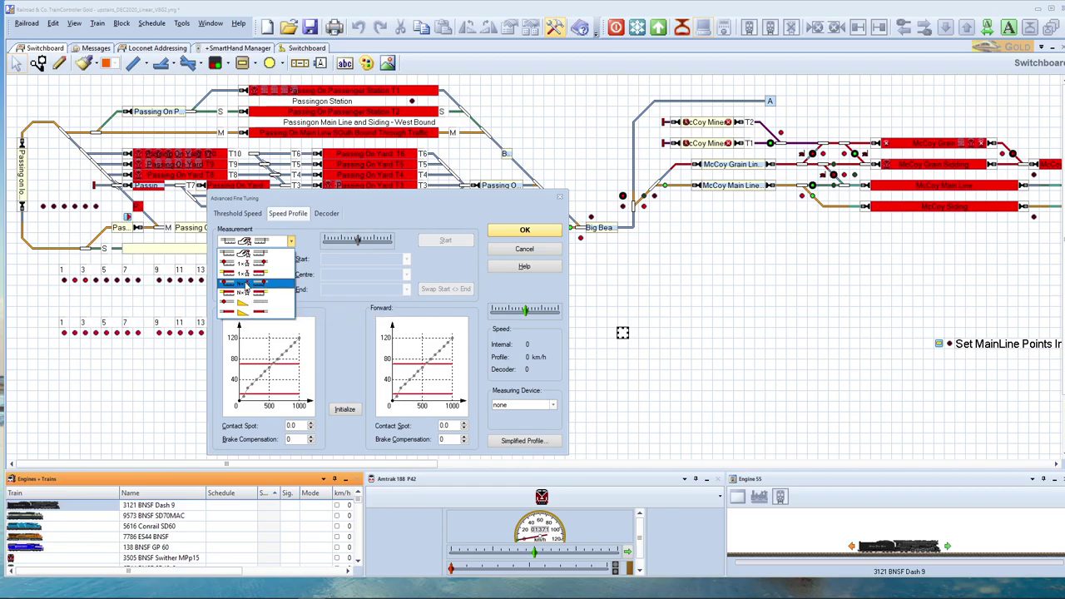
click(246, 285)
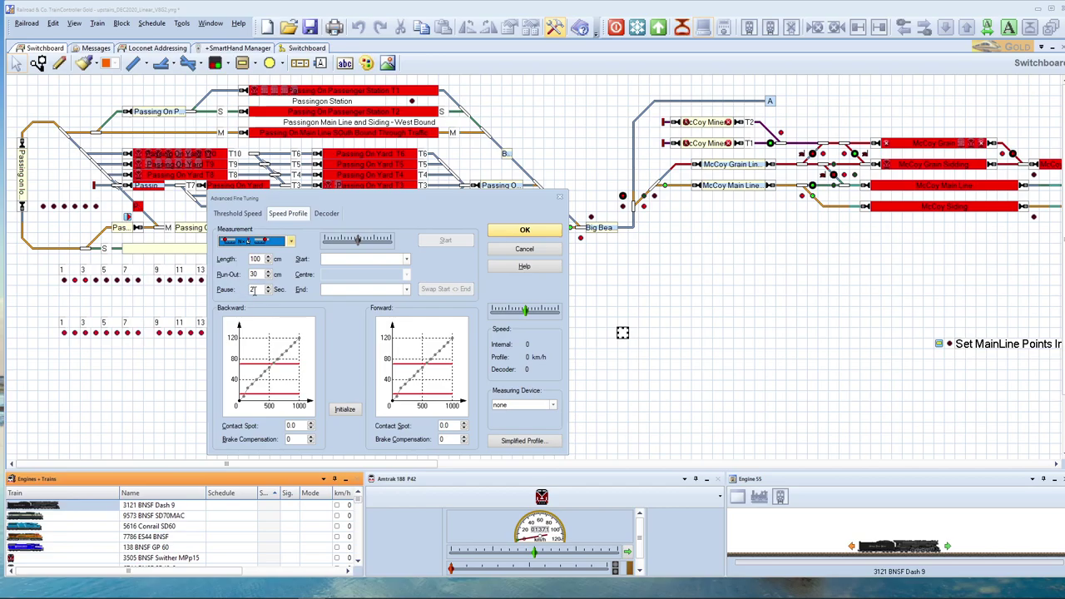
double_click(249, 291)
text(3)
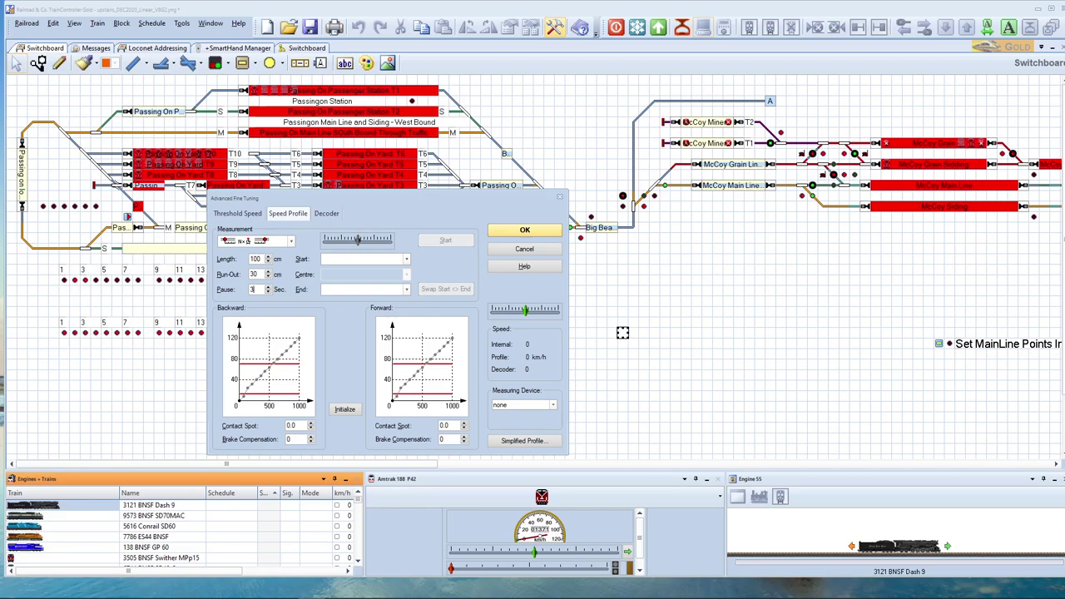
Set Speed_prof_Strt as the measurement's start contact.
click(407, 261)
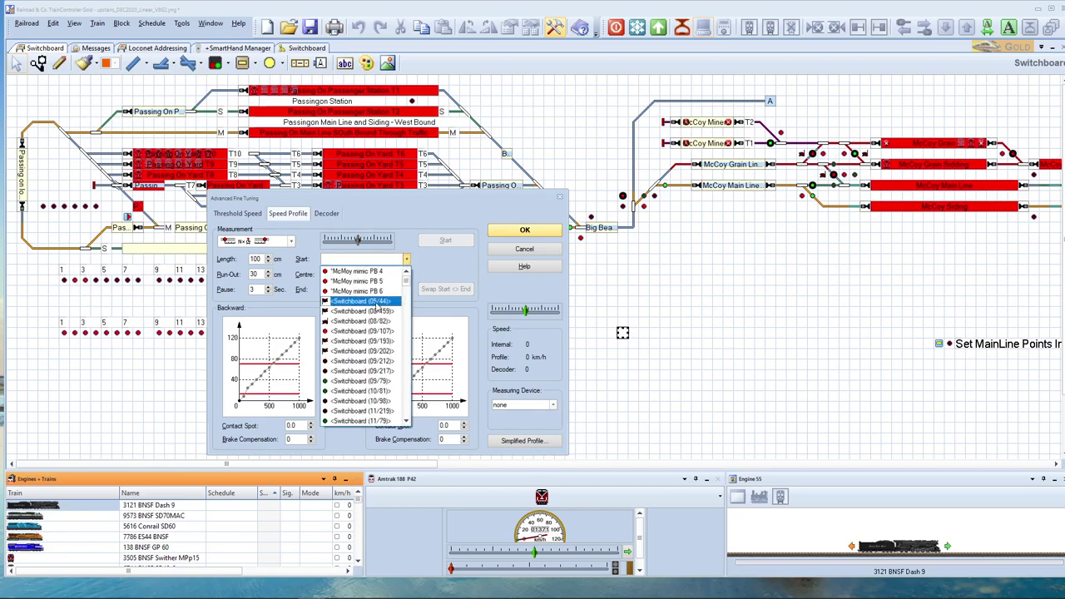
scroll(380, 333, down, 10)
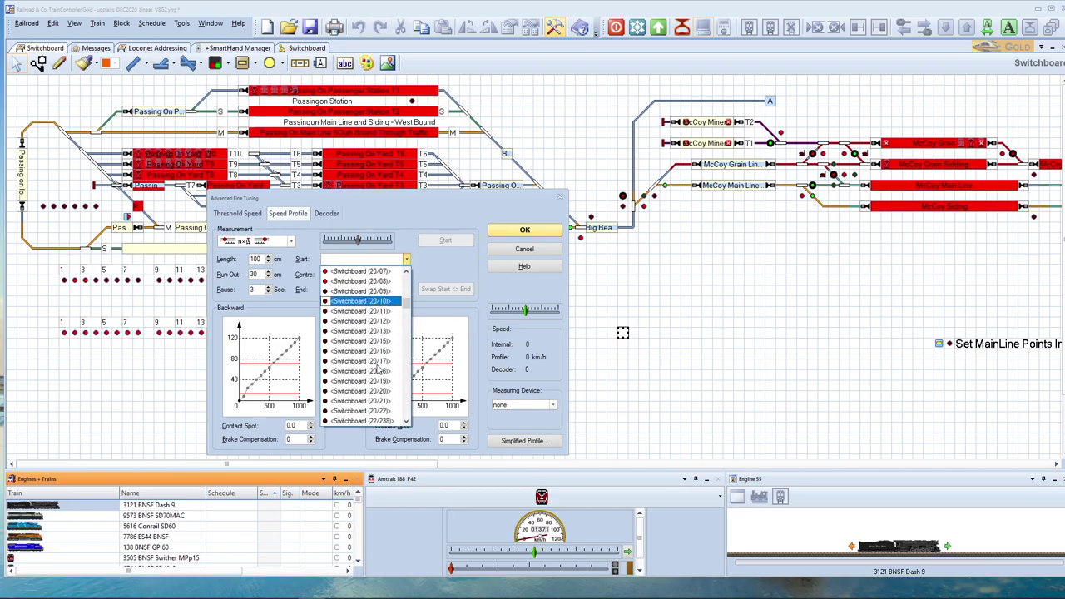
scroll(380, 369, down, 2)
scroll(380, 369, down, 2)
scroll(380, 369, down, 2)
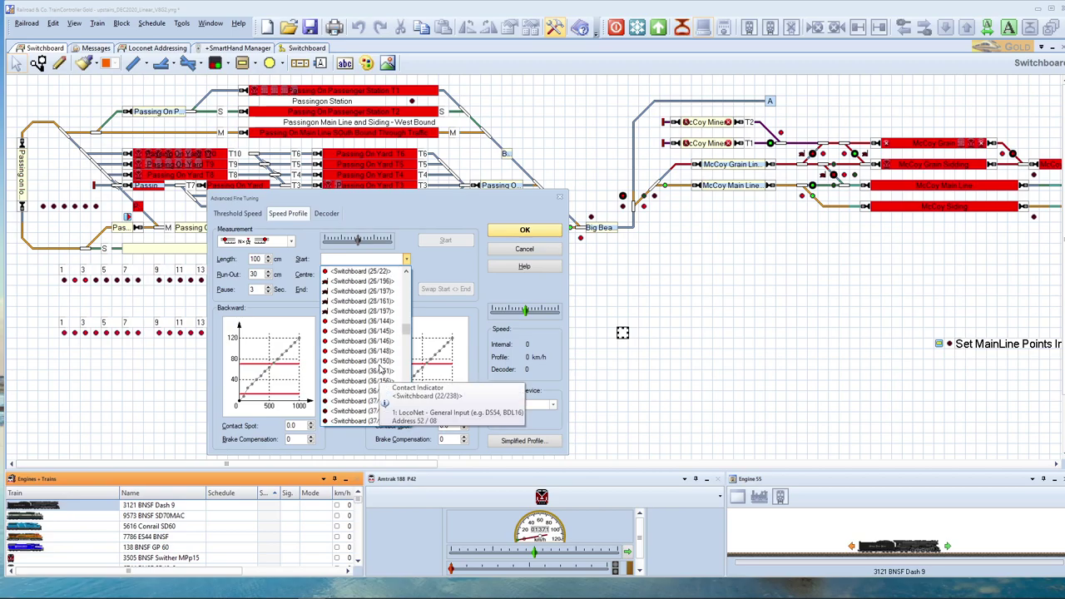
scroll(380, 369, down, 2)
scroll(380, 368, down, 2)
scroll(380, 369, down, 2)
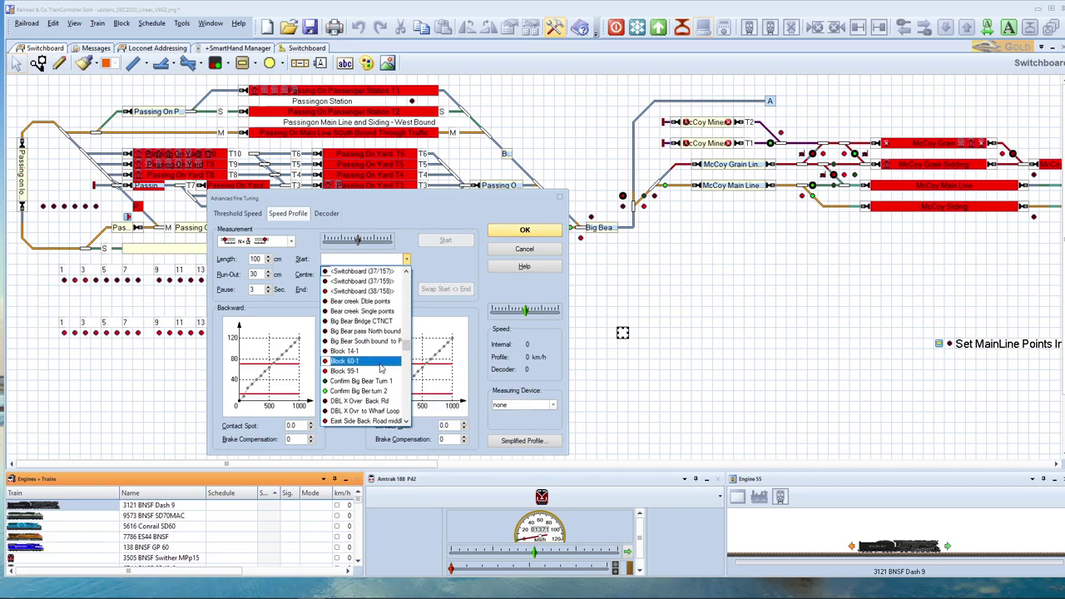
scroll(380, 366, down, 2)
scroll(380, 366, down, 2)
scroll(380, 369, down, 2)
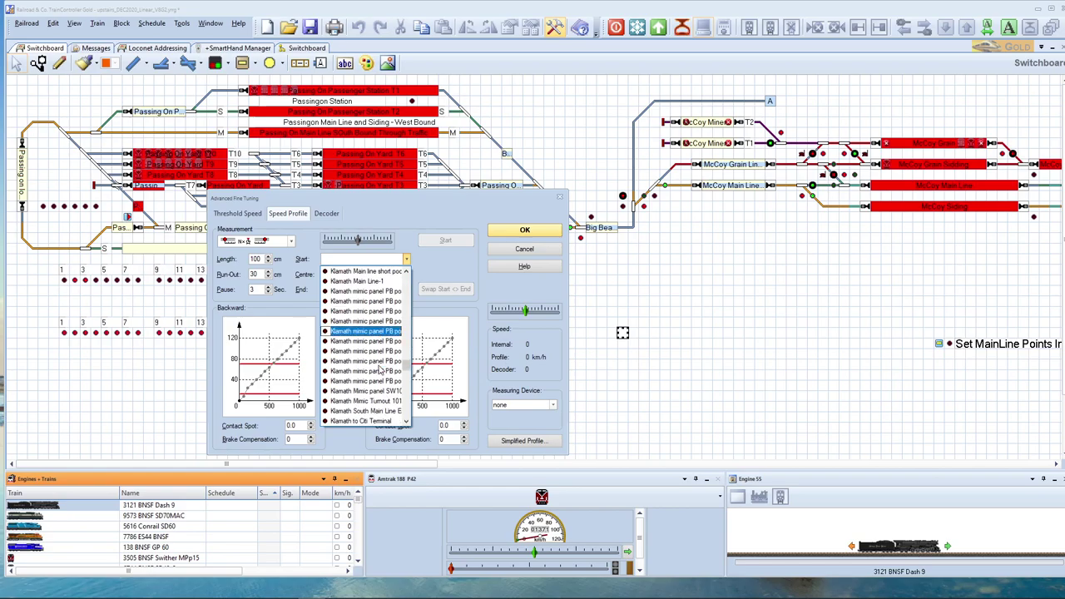
scroll(380, 373, down, 2)
scroll(380, 374, down, 2)
scroll(380, 373, down, 2)
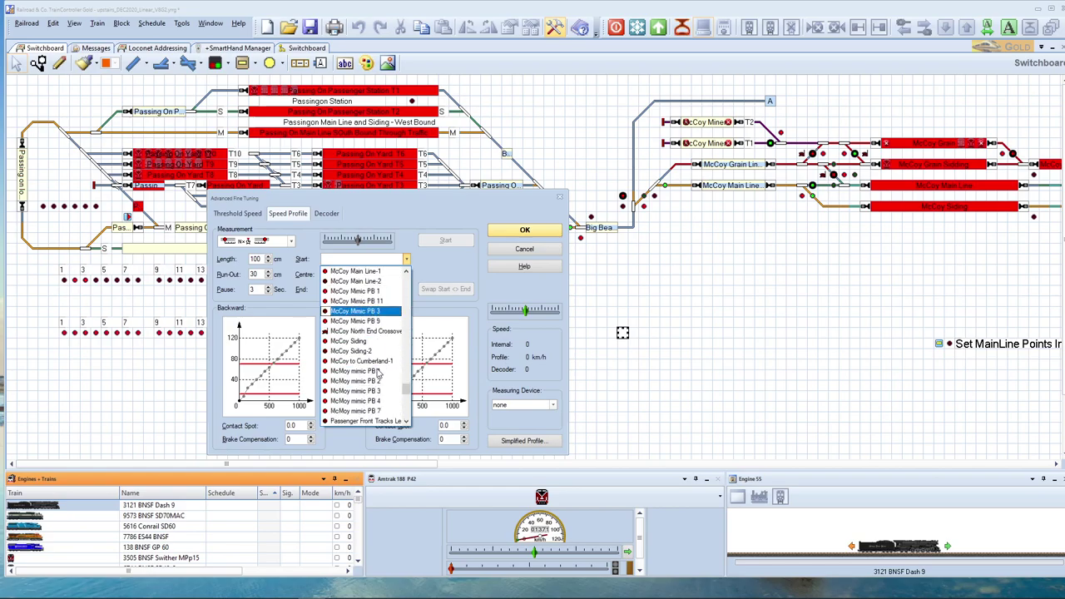
scroll(380, 373, down, 2)
scroll(380, 374, down, 2)
scroll(379, 373, down, 2)
scroll(374, 373, down, 3)
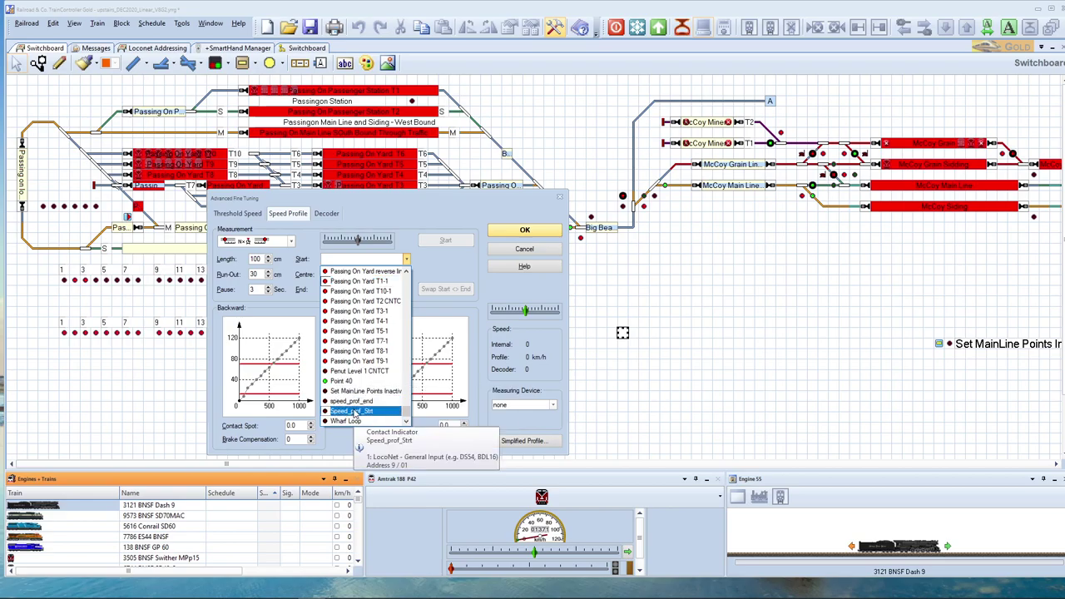
click(354, 411)
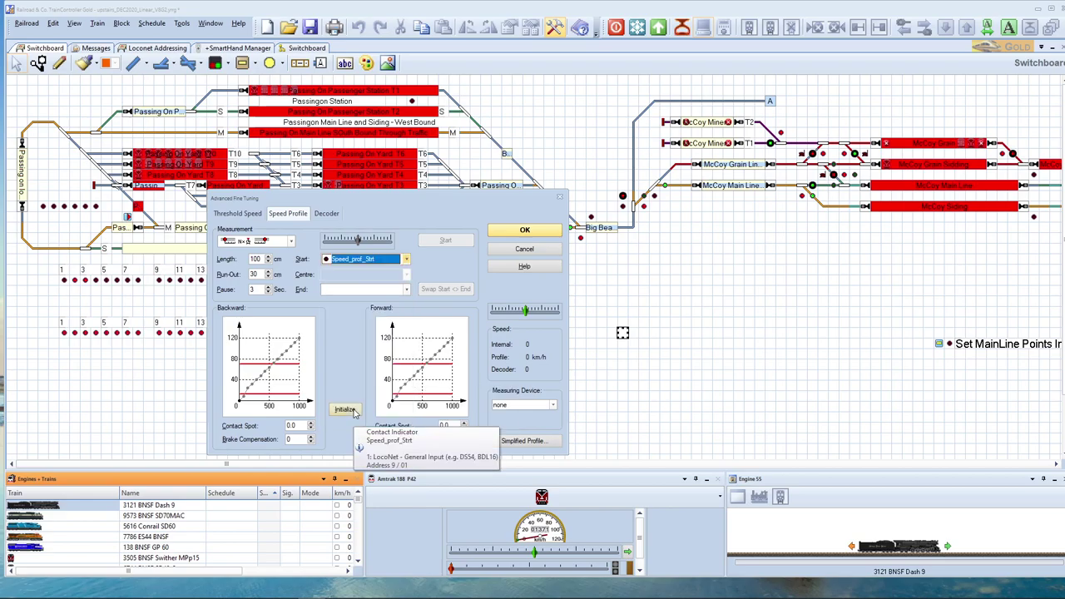
Set speed_prof_end as the measurement's end contact.
click(405, 288)
drag(406, 313, 408, 439)
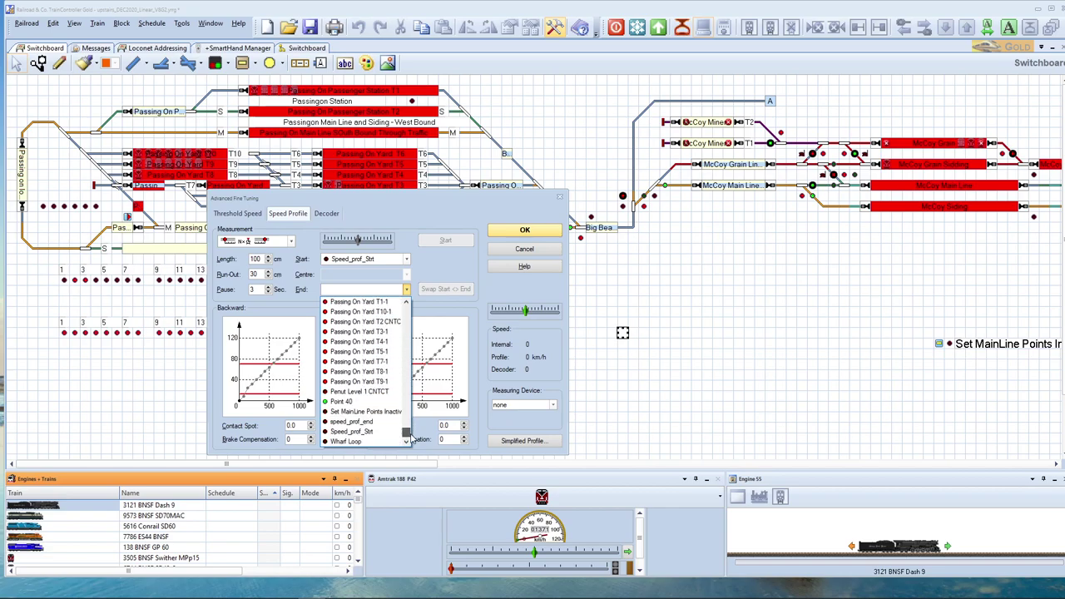
click(361, 422)
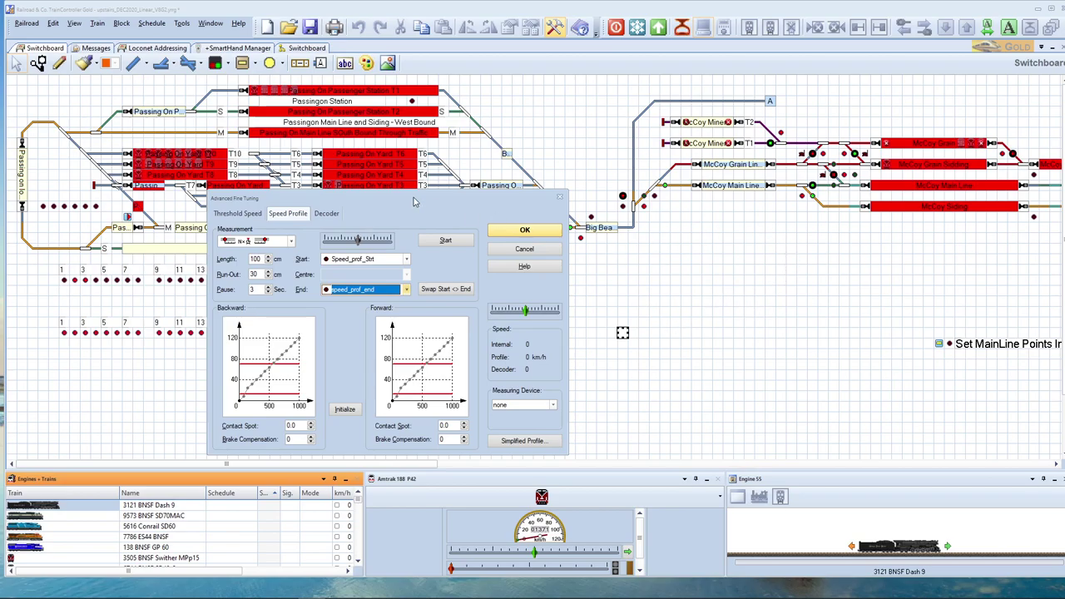
drag(414, 204, 745, 245)
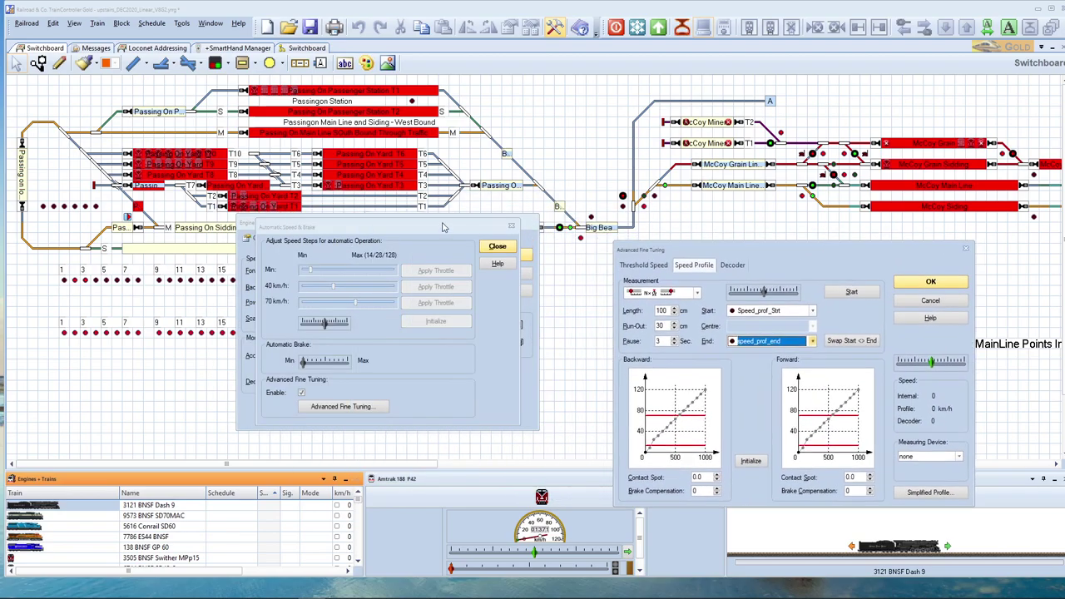
mouse_move(815, 253)
mouse_down()
mouse_move(572, 254)
mouse_move(465, 230)
mouse_up()
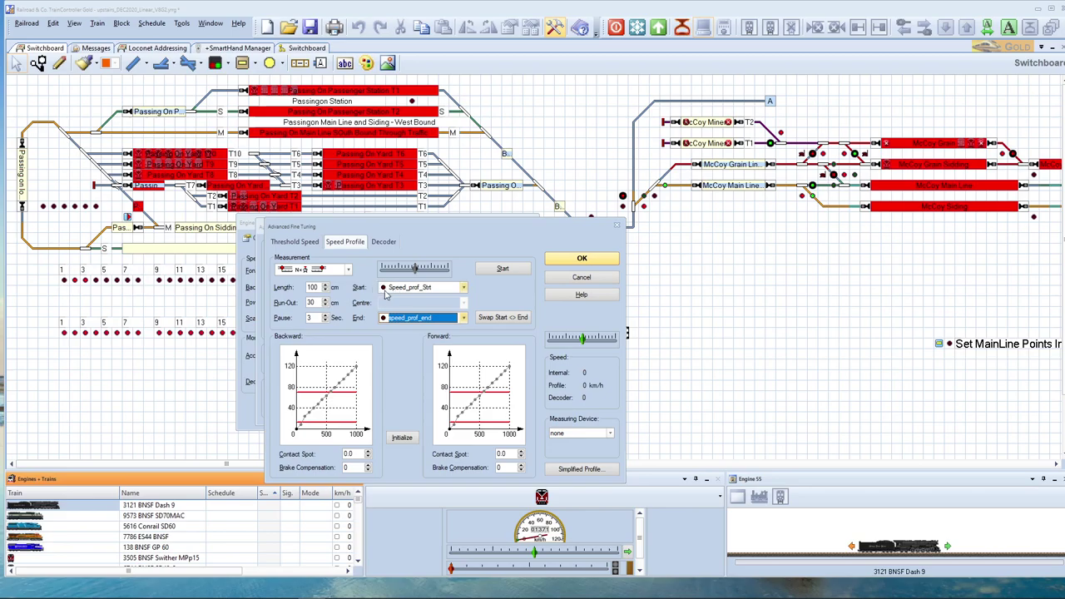
click(382, 289)
click(384, 288)
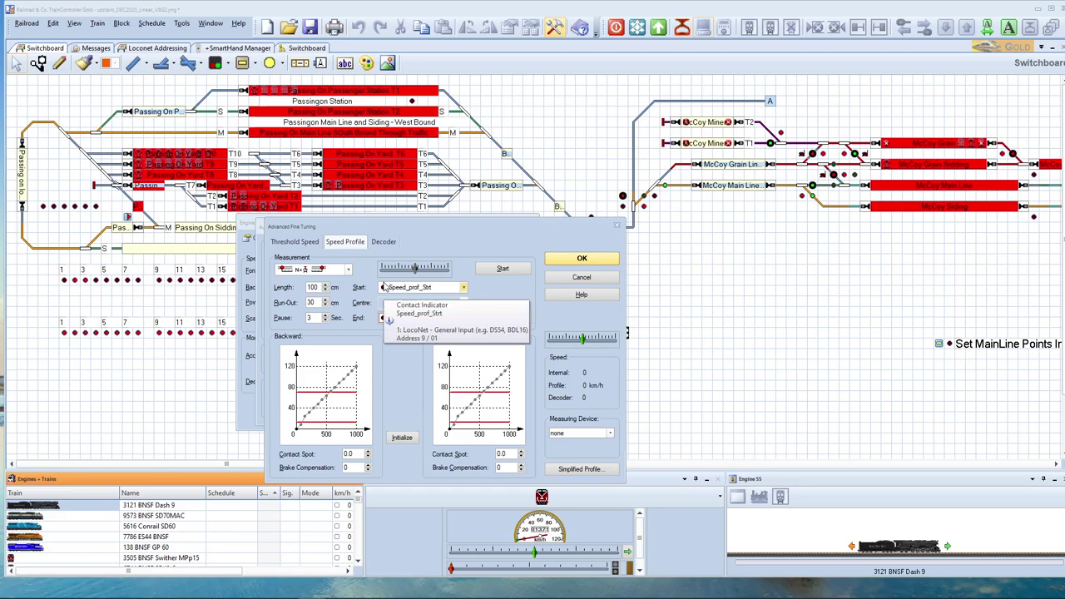
click(386, 291)
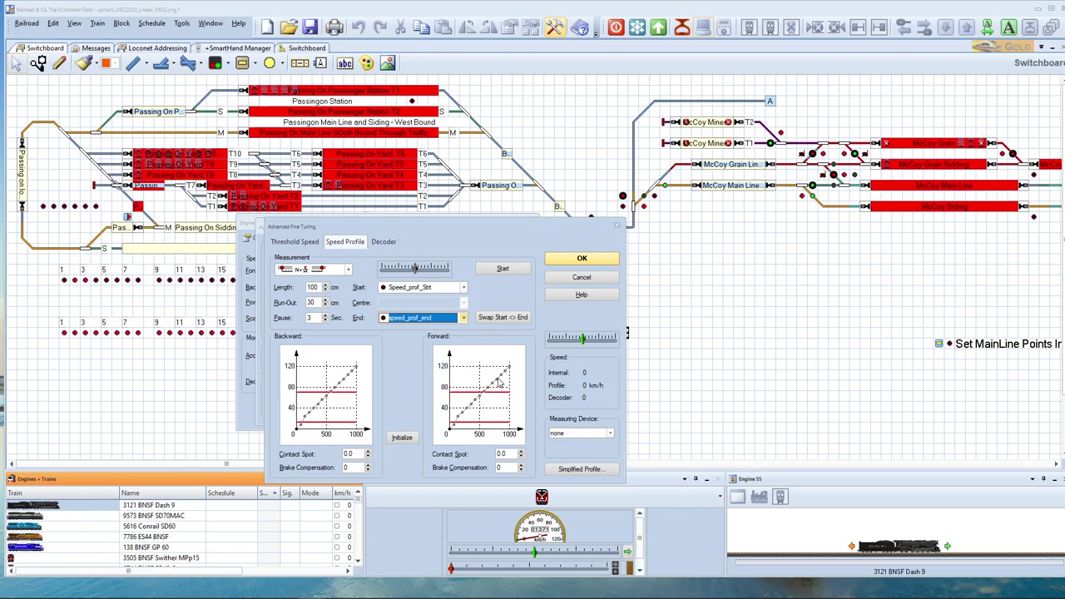
Confirm the speed profile settings and close the Dash 9 engine's dialogs.
click(593, 263)
click(500, 248)
click(513, 255)
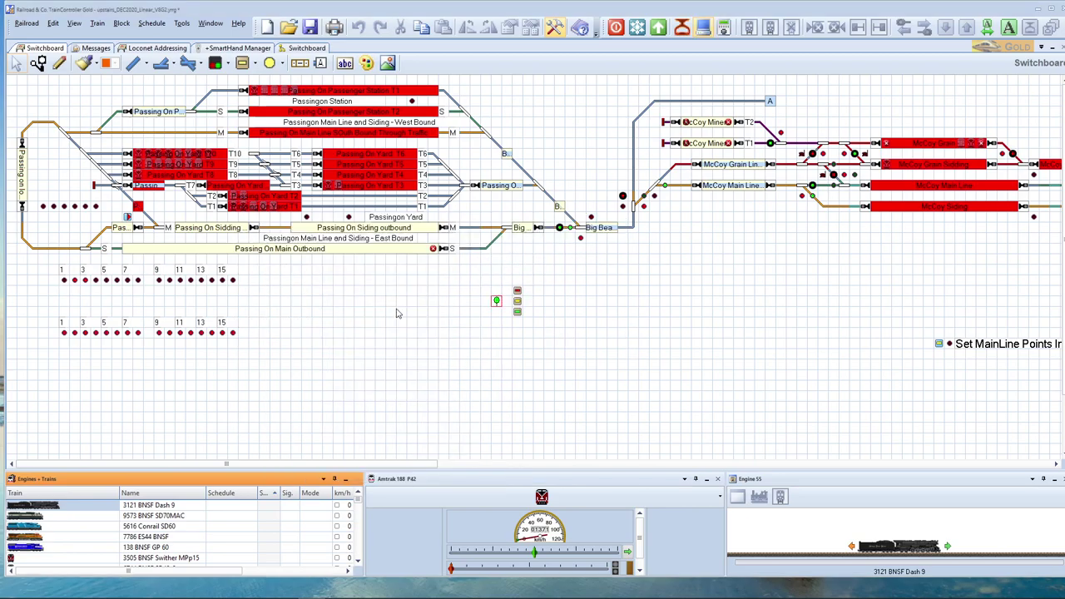
Open and close the 9573 BNSF SD70MAC engine's automatic speed and brake settings.
click(53, 517)
double_click(53, 521)
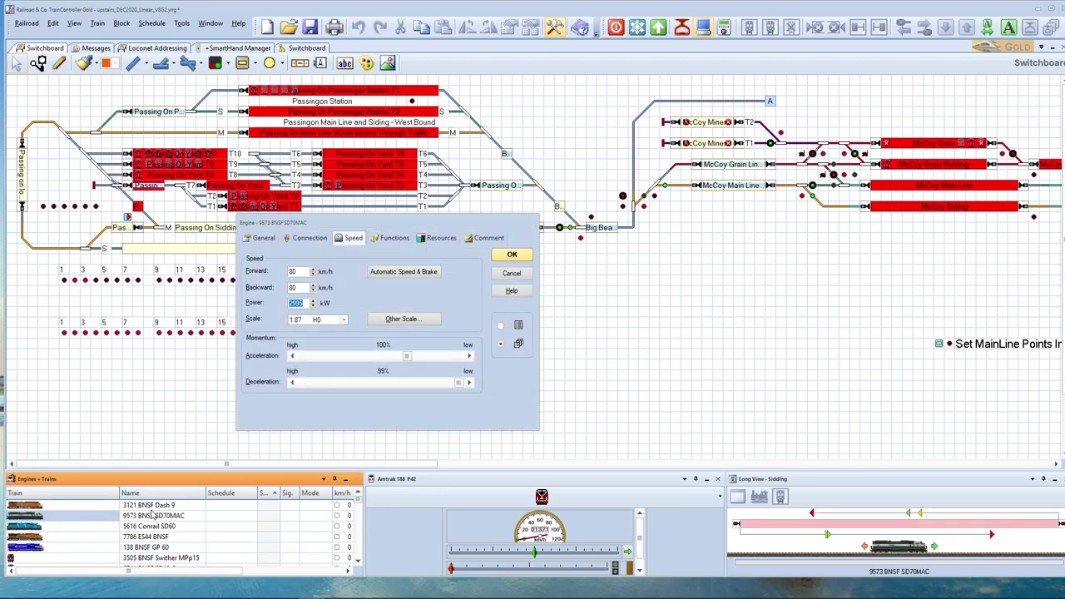
click(400, 273)
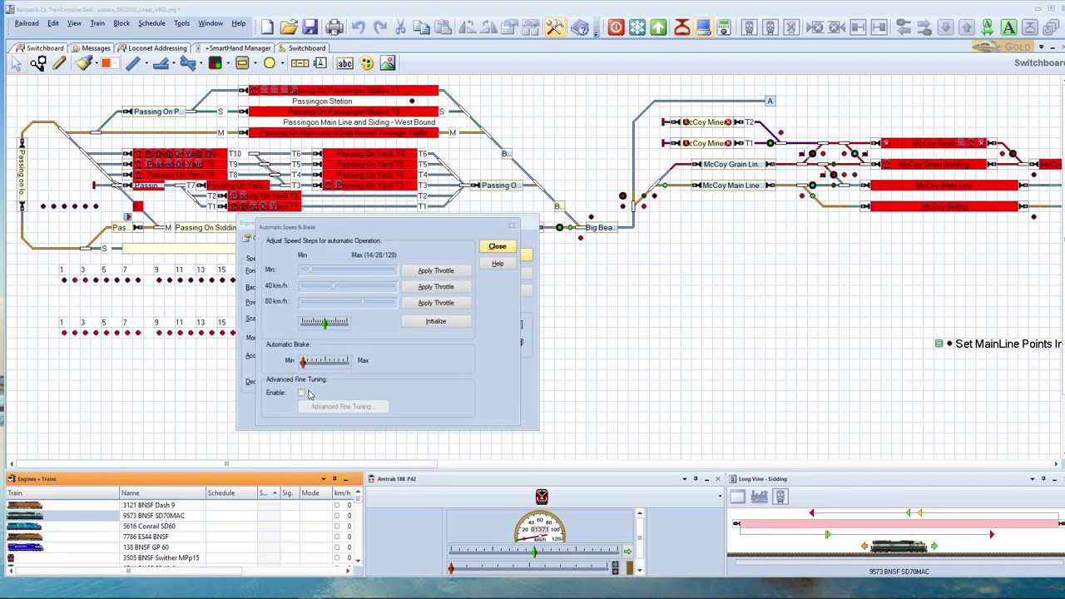
click(496, 246)
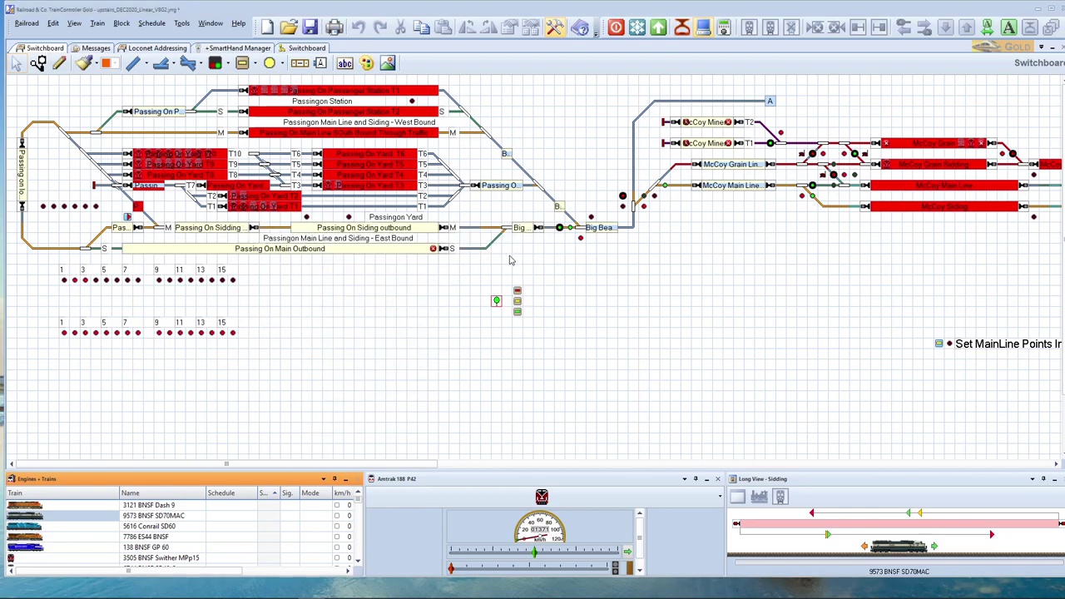
click(38, 536)
Open Advanced Fine Tuning for the 7786 ES44 BNSF engine's automatic speed and brake.
double_click(37, 536)
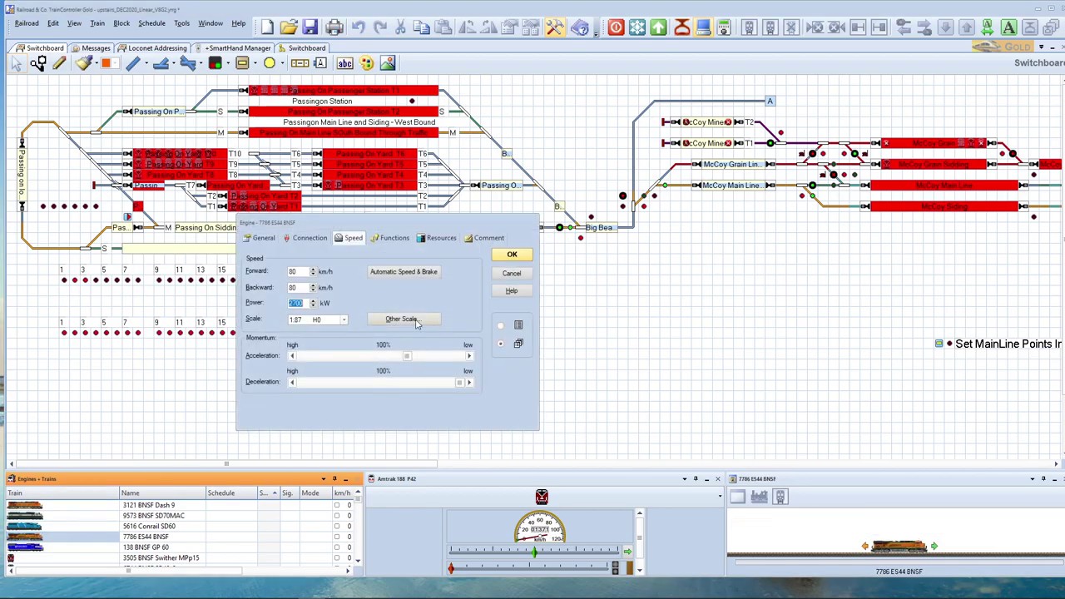
click(410, 275)
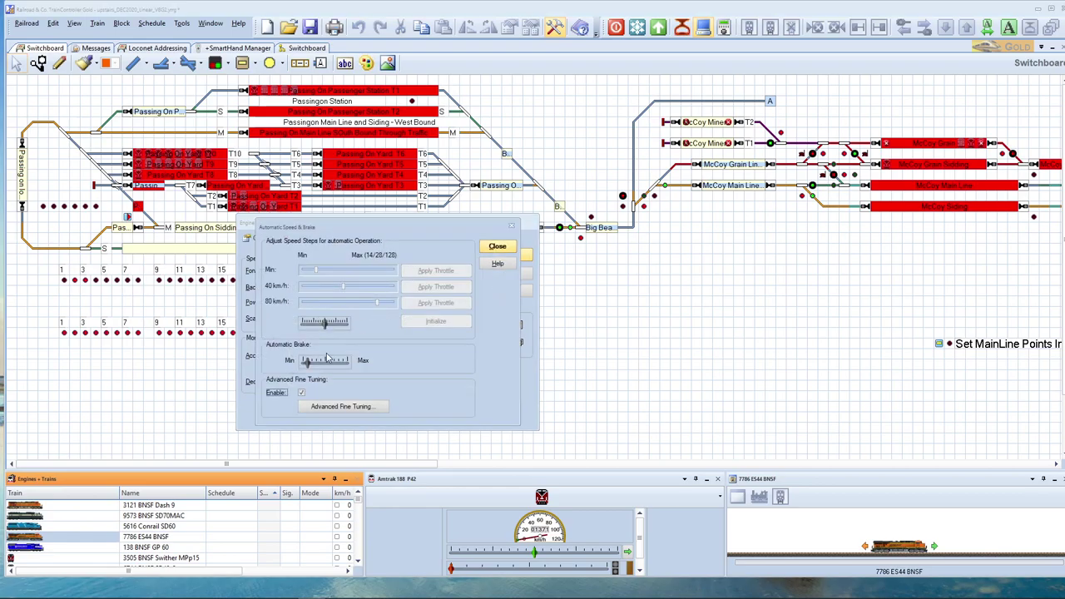
click(353, 407)
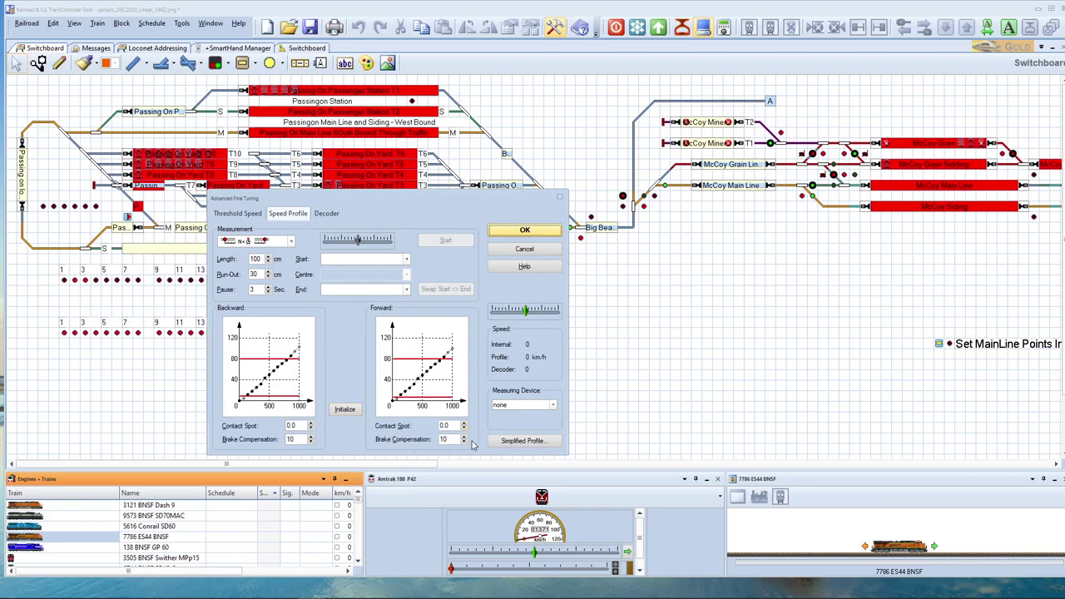
Choose the measurement mode and set speed_prof_end as the 7786 ES44 BNSF's start contact.
click(291, 242)
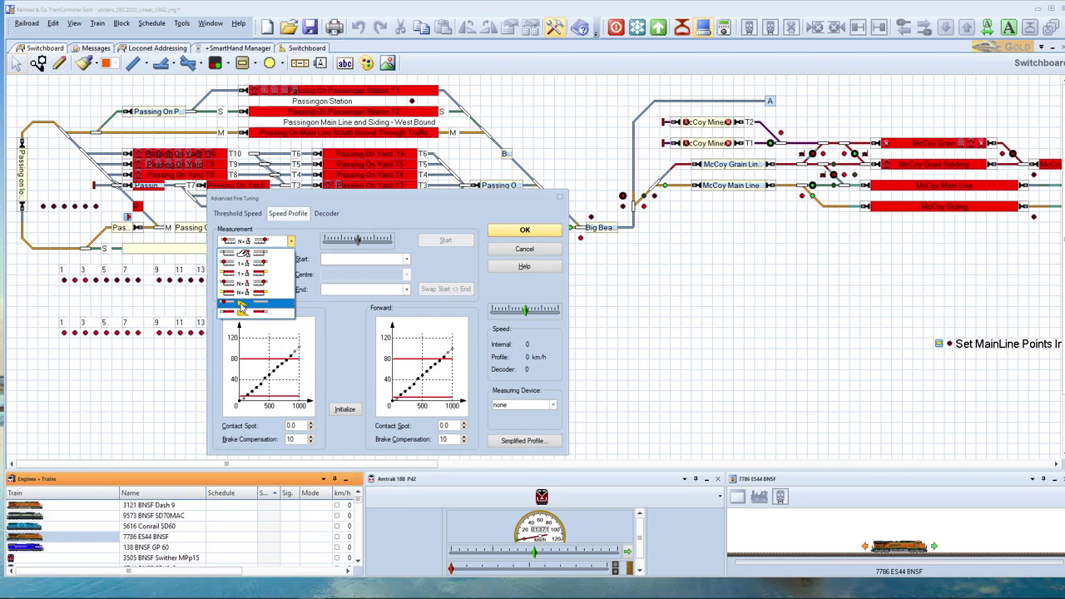
click(240, 303)
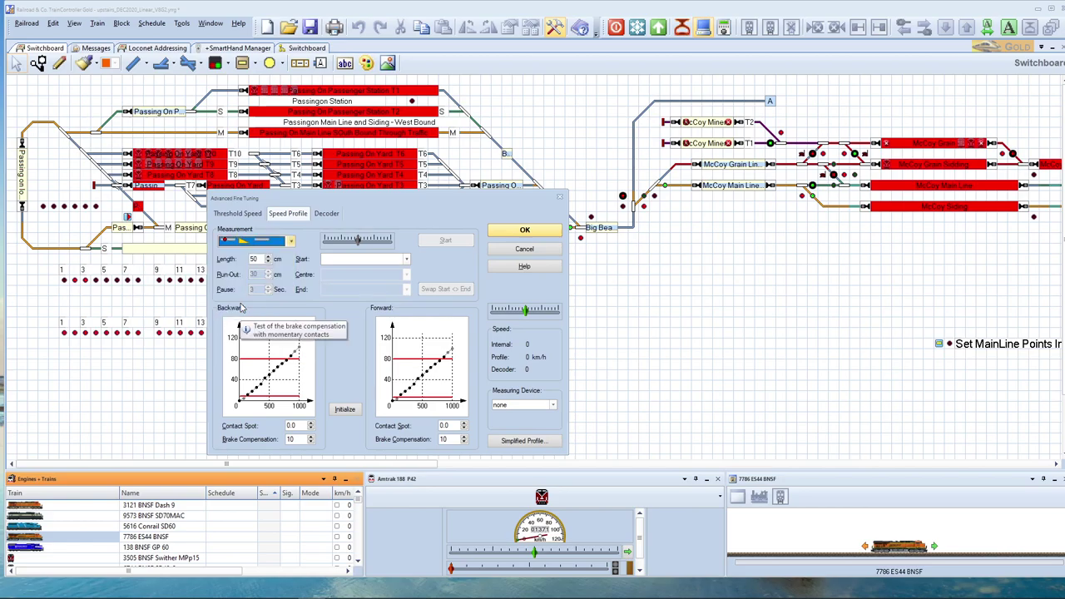
click(407, 261)
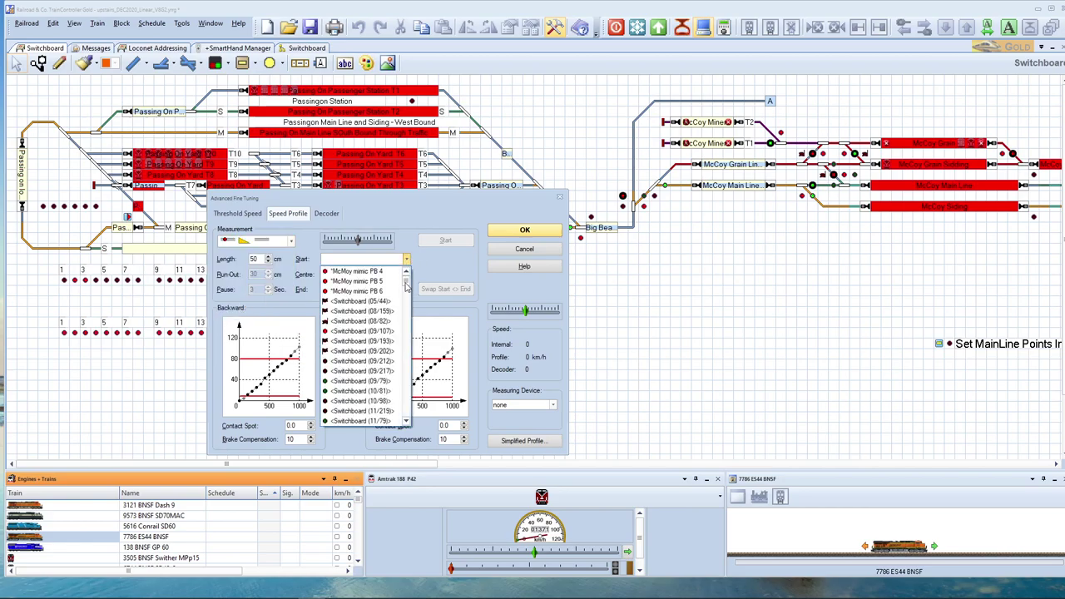
drag(406, 285, 415, 424)
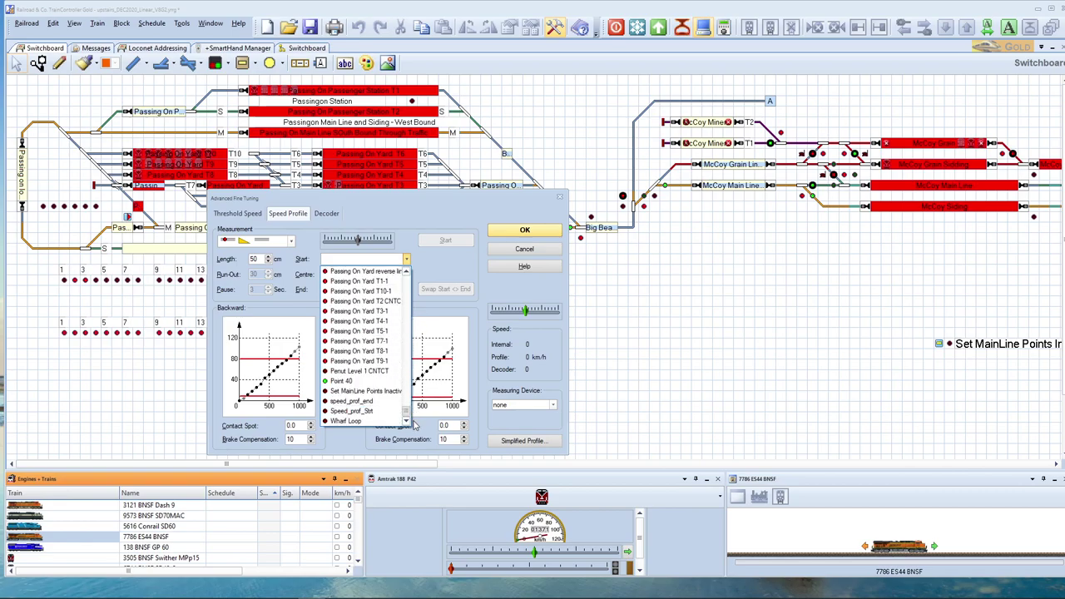
click(372, 402)
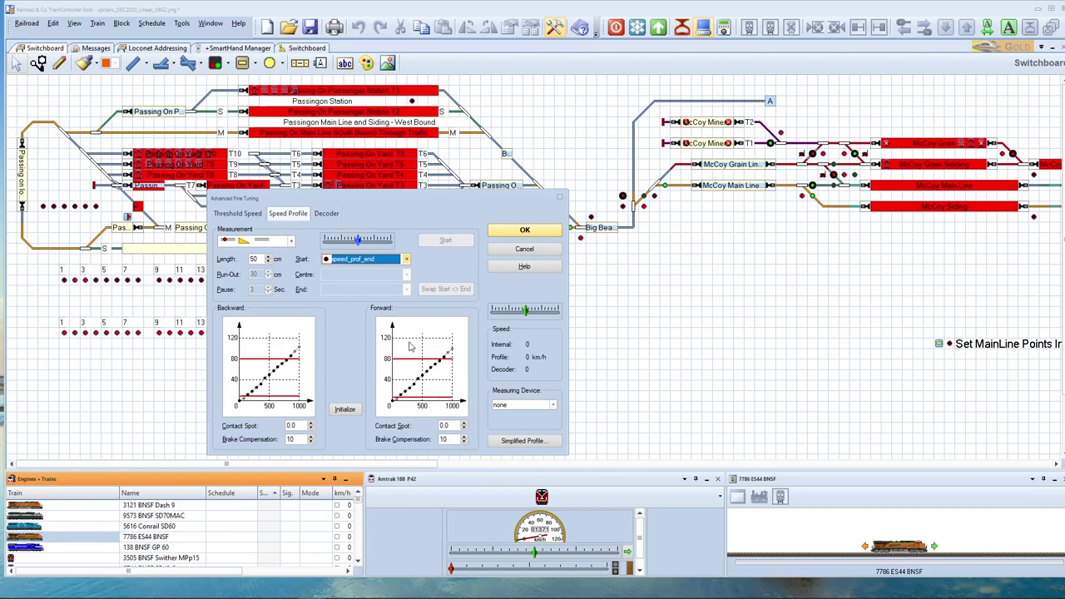
Run the 7786 ES44 BNSF forward at a test speed and start the forward speed-profile measurement.
click(358, 240)
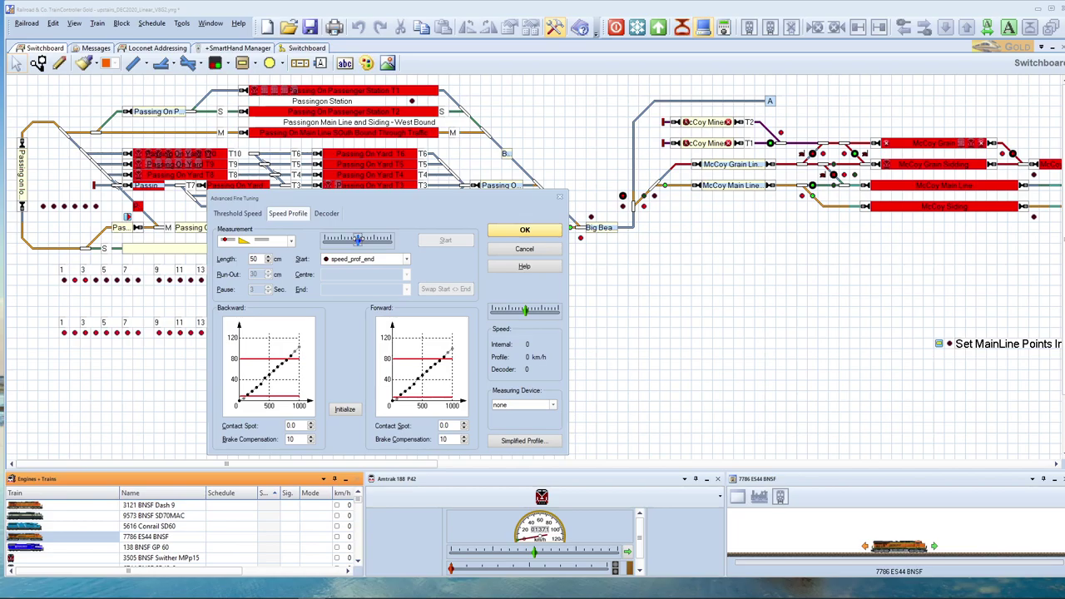
drag(358, 240, 384, 239)
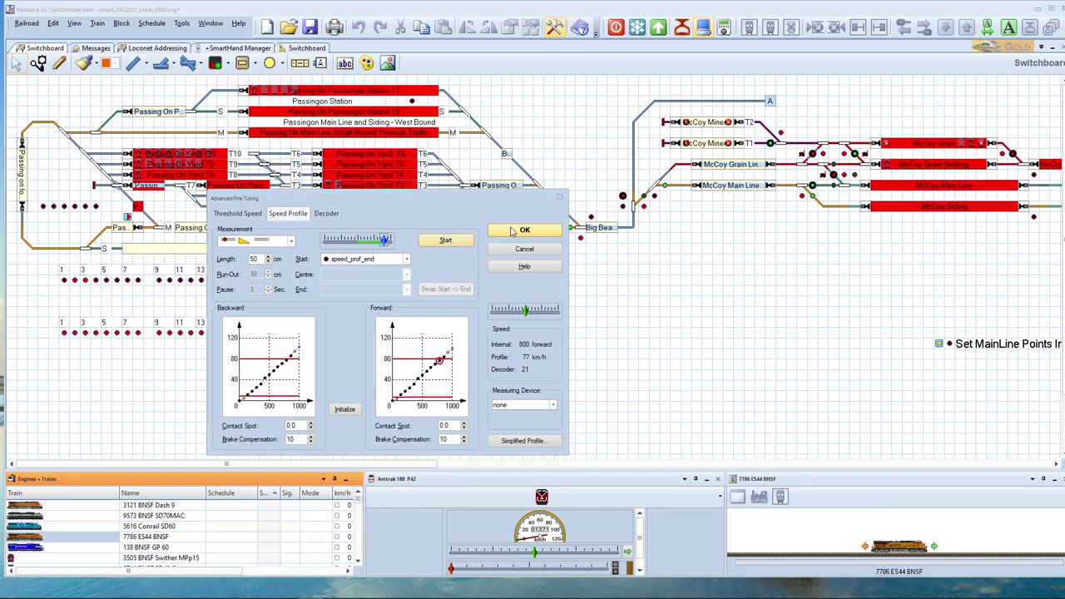
click(447, 241)
click(446, 241)
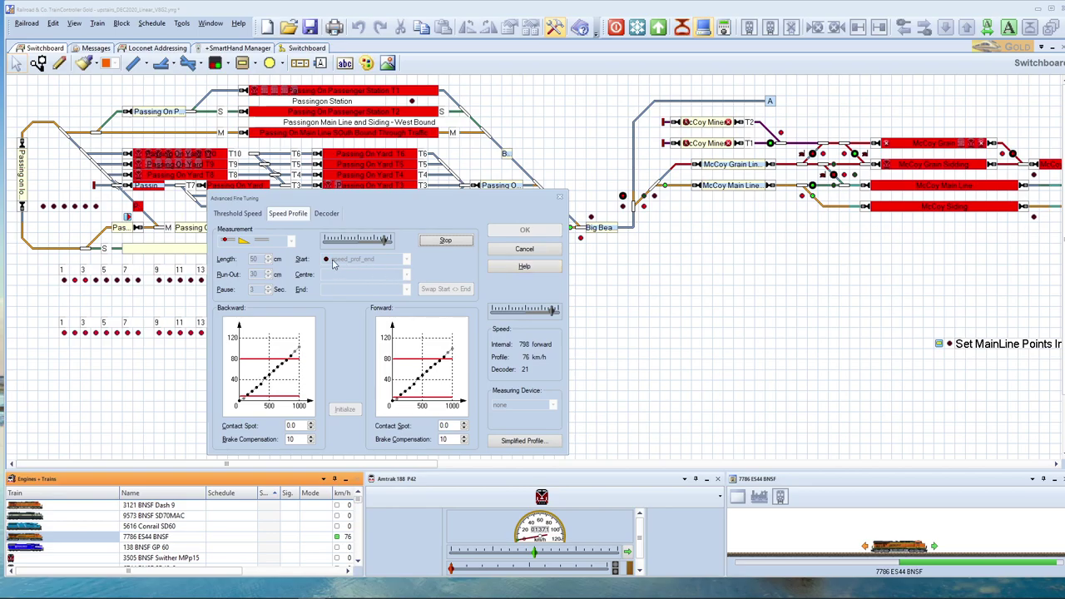
Stop the forward measurement, confirm with Yes, and bring the test speed back to step 0.
click(447, 241)
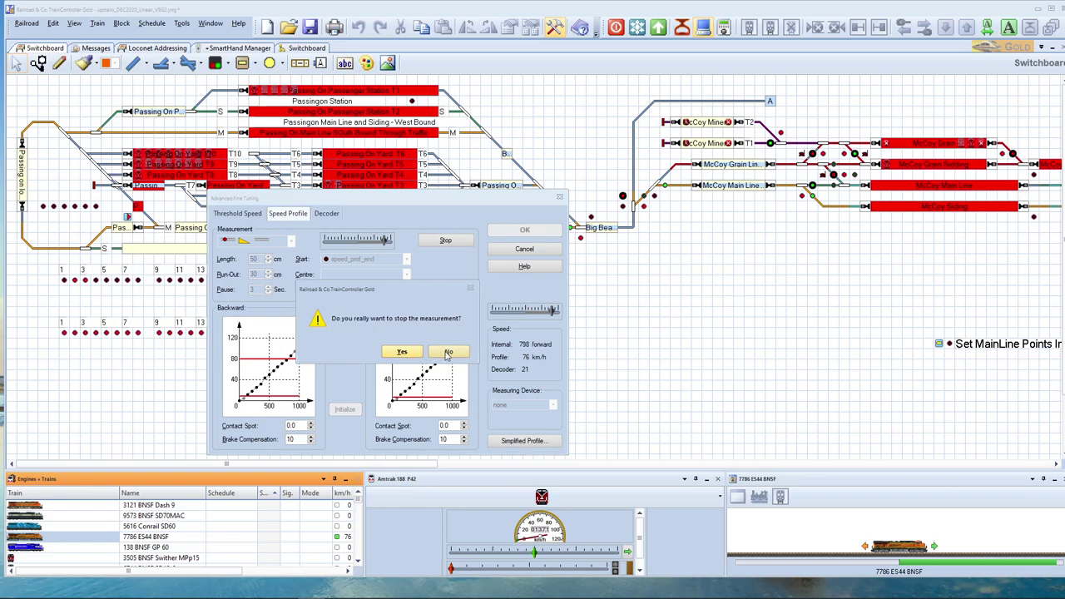
click(415, 354)
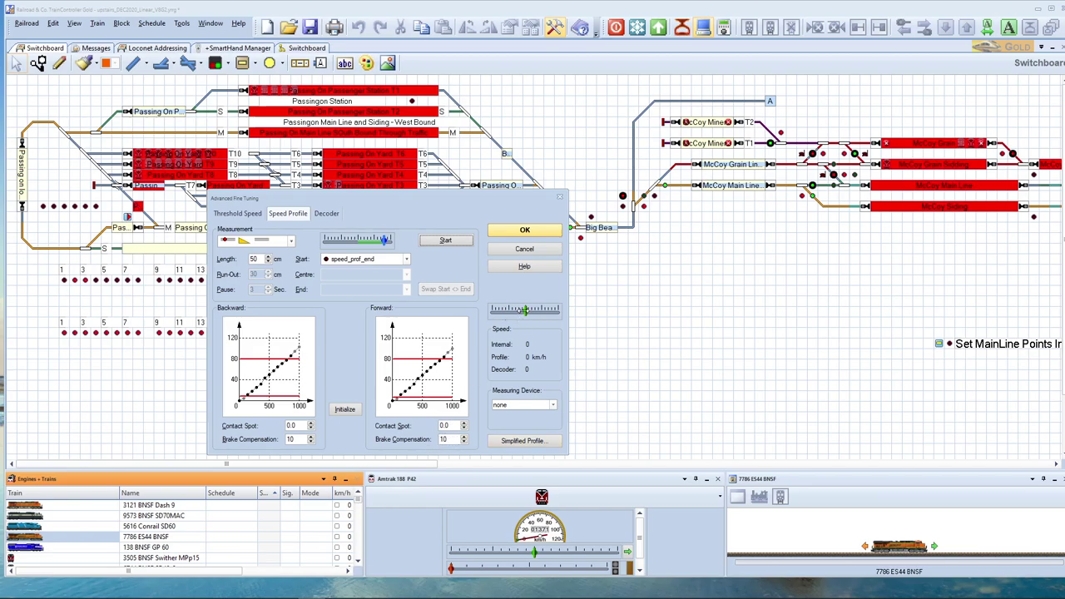
mouse_move(525, 309)
mouse_down()
mouse_move(513, 310)
mouse_move(525, 309)
mouse_up()
Drag the test speed through zero to 800 backward (78 km/h, decoder step 21).
drag(384, 241, 358, 240)
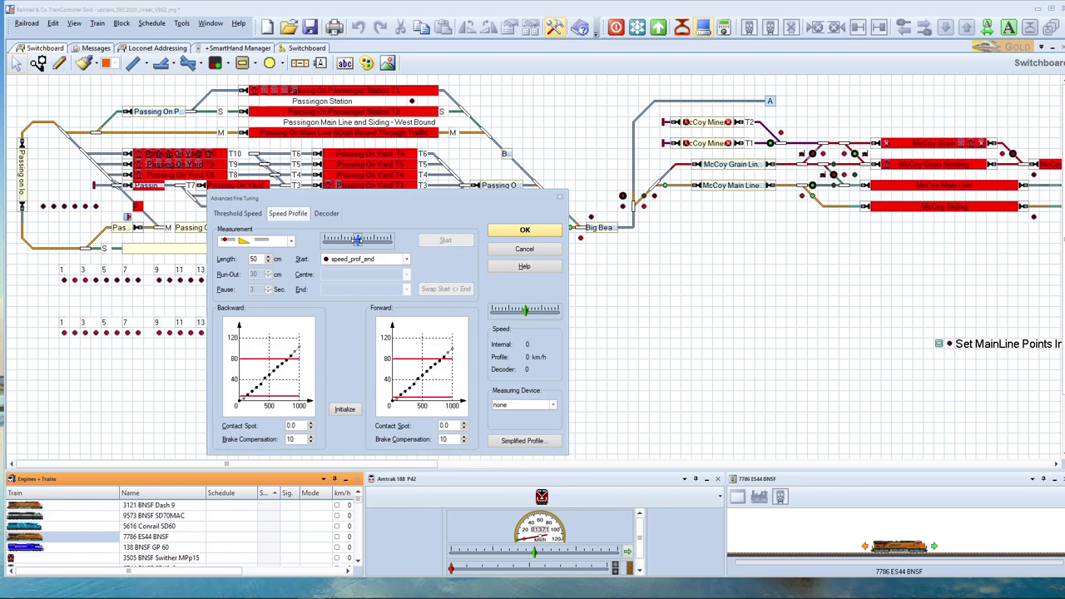
drag(357, 239, 331, 241)
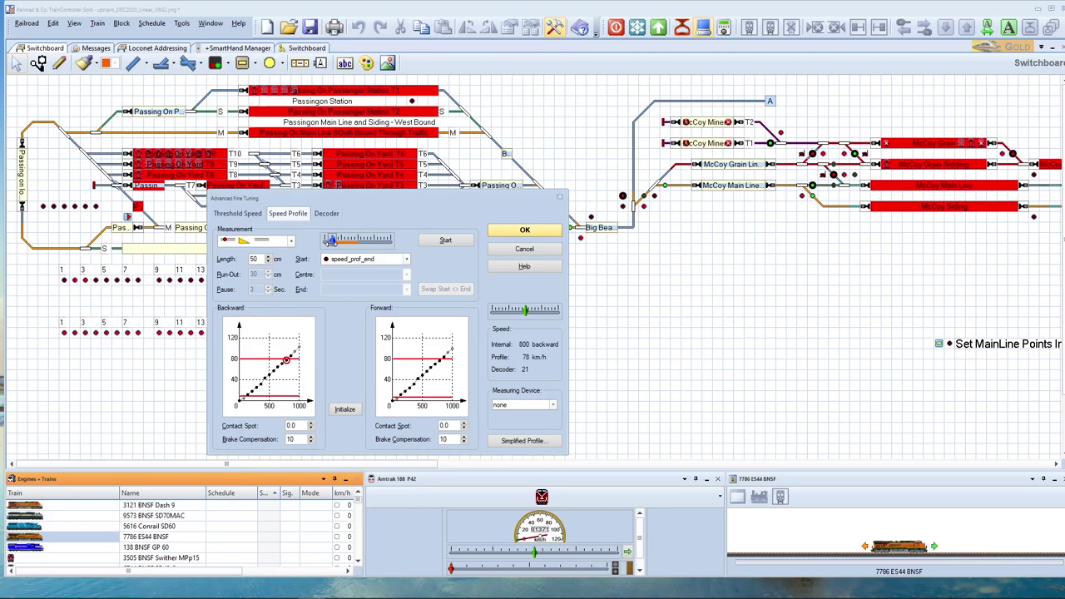
Start the backward measurement and, declining the stop prompt, keep it running at about 74 km/h.
click(445, 241)
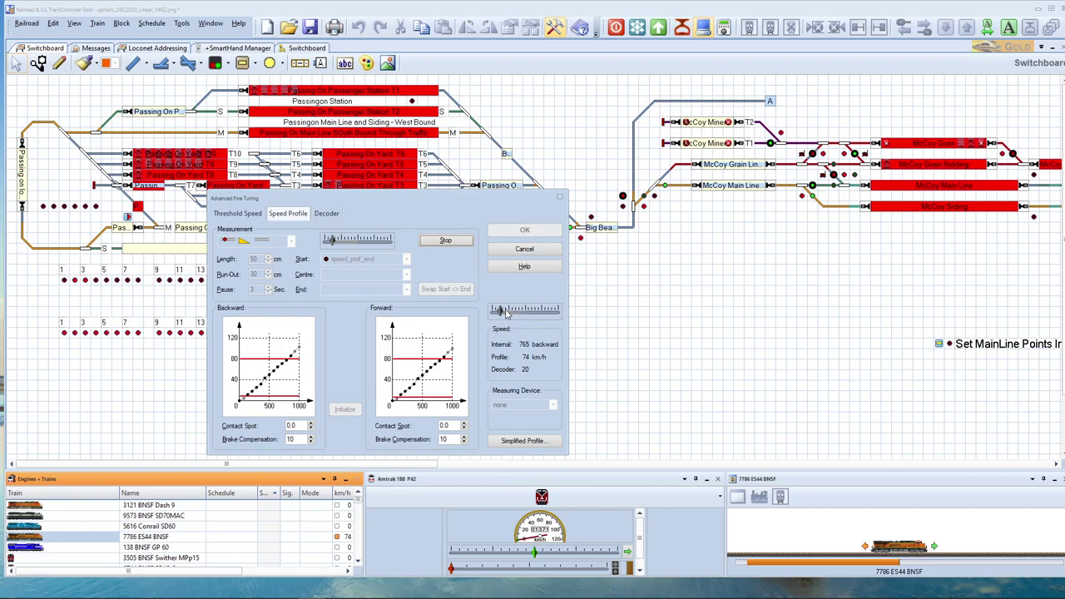
click(453, 243)
click(447, 354)
Review the Decoder and Threshold Speed pages of the running measurement.
click(330, 213)
click(287, 214)
click(233, 214)
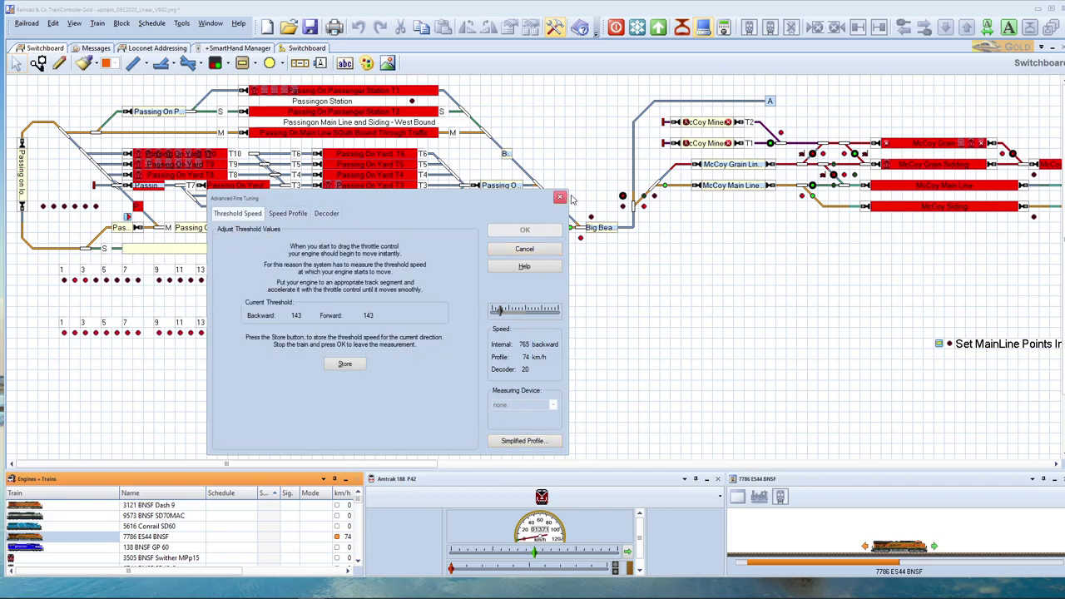
Close Advanced Fine Tuning, confirming the measurement stop, and close Automatic Speed & Brake.
click(560, 198)
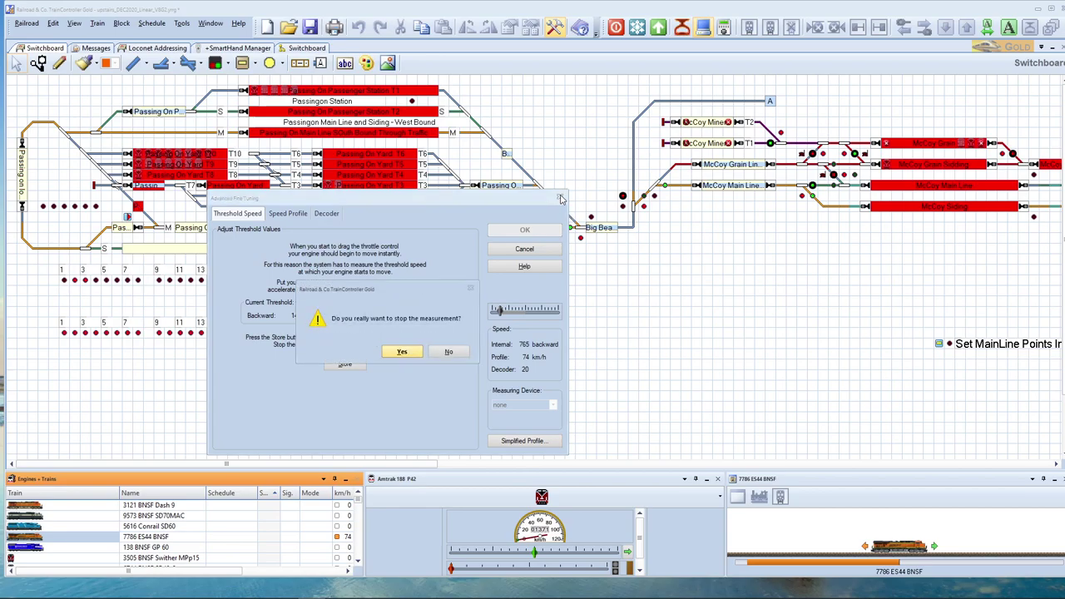
click(404, 353)
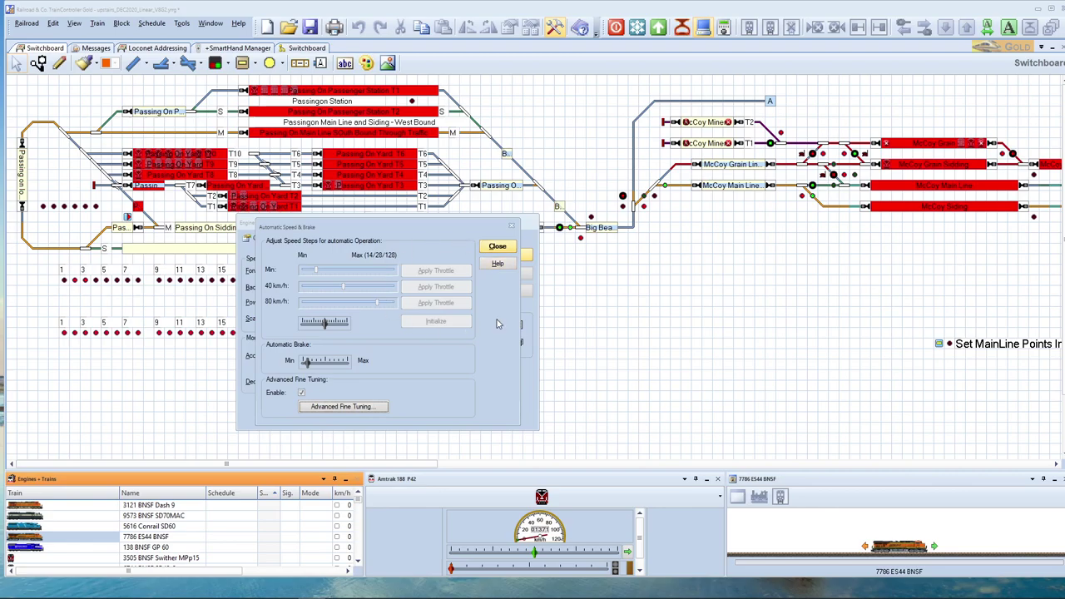
click(505, 248)
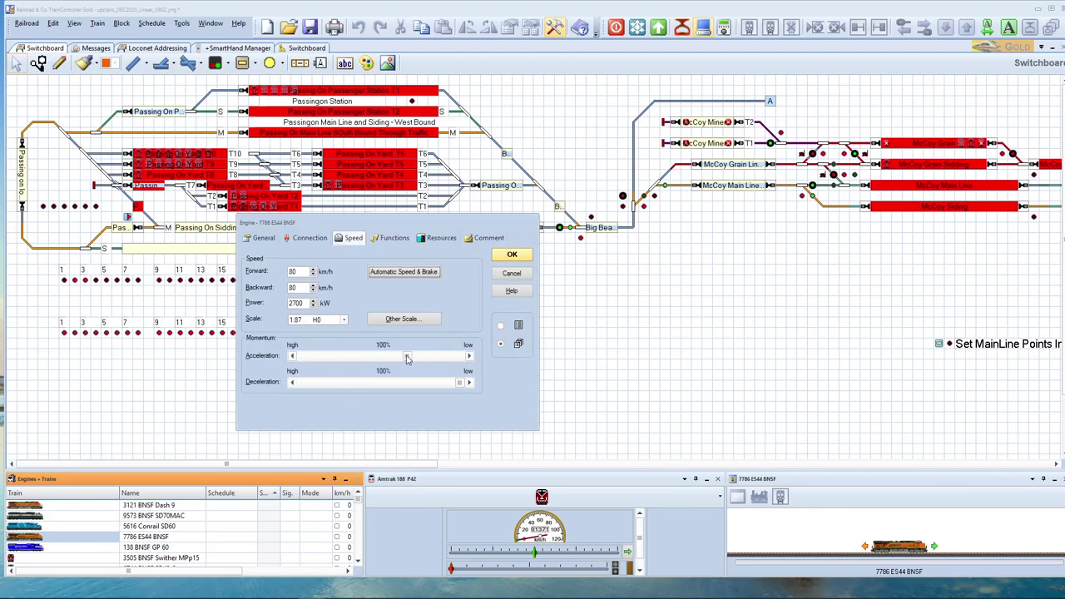
Set acceleration momentum to about 95% and deceleration momentum to 100%.
drag(407, 356, 300, 356)
drag(459, 382, 298, 383)
drag(320, 358, 407, 359)
drag(301, 383, 458, 387)
drag(457, 387, 460, 387)
Save the 7786 ES44 BNSF properties and open the 3121 BNSF Dash 9's function assignments.
click(511, 273)
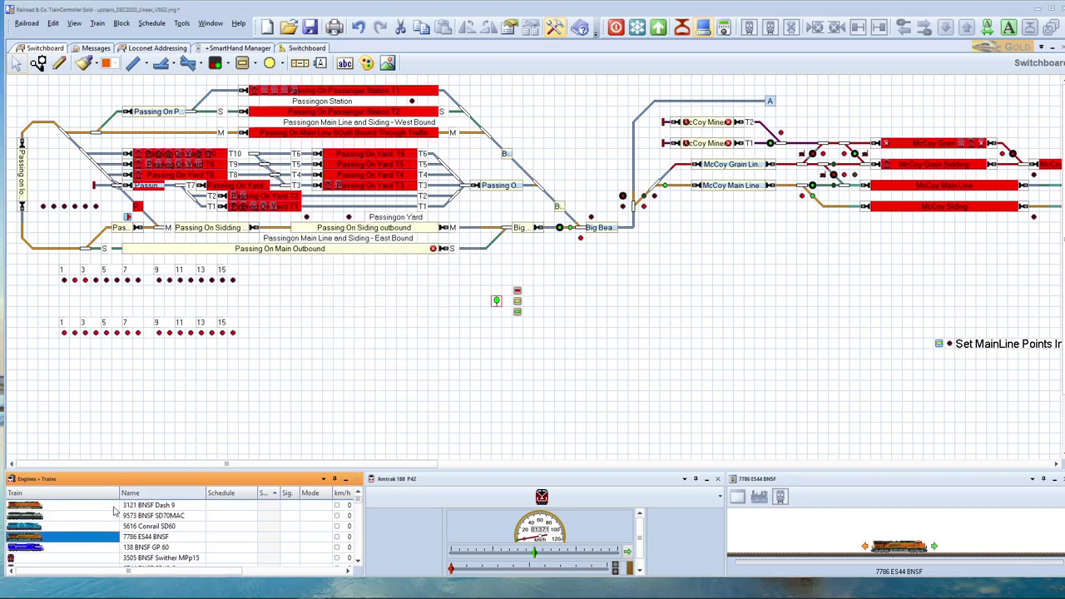
double_click(161, 506)
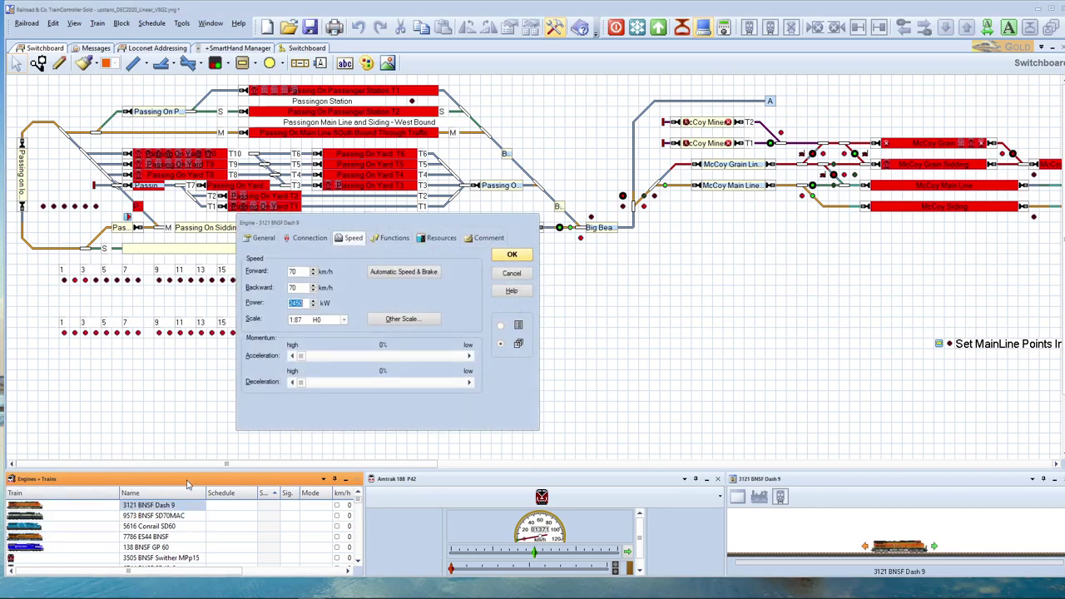
click(391, 239)
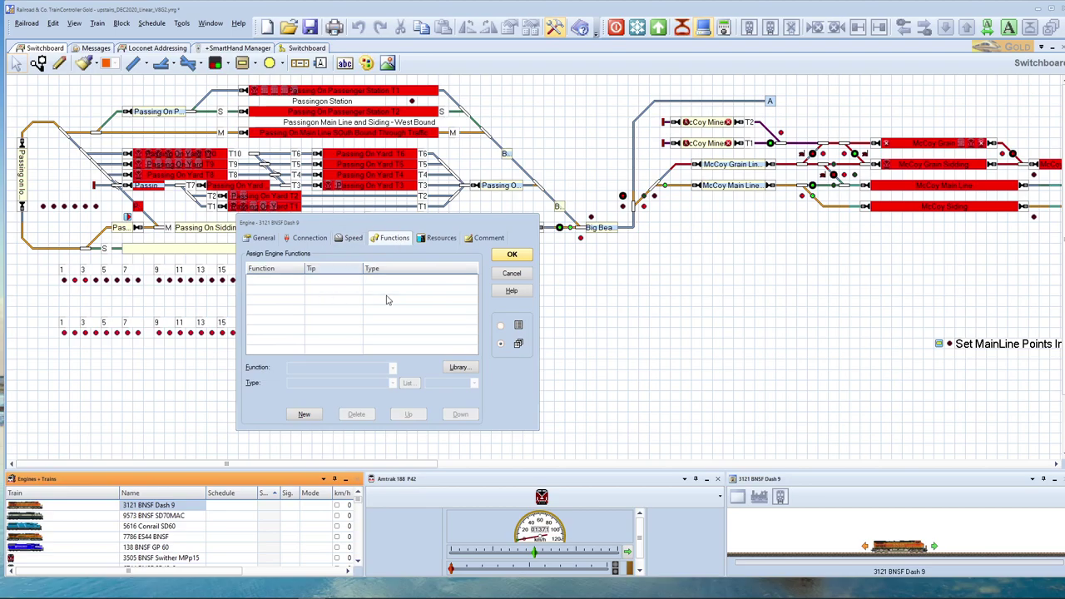
Add three more light functions and assign Ditch Lights to decoder F10.
click(307, 417)
click(306, 414)
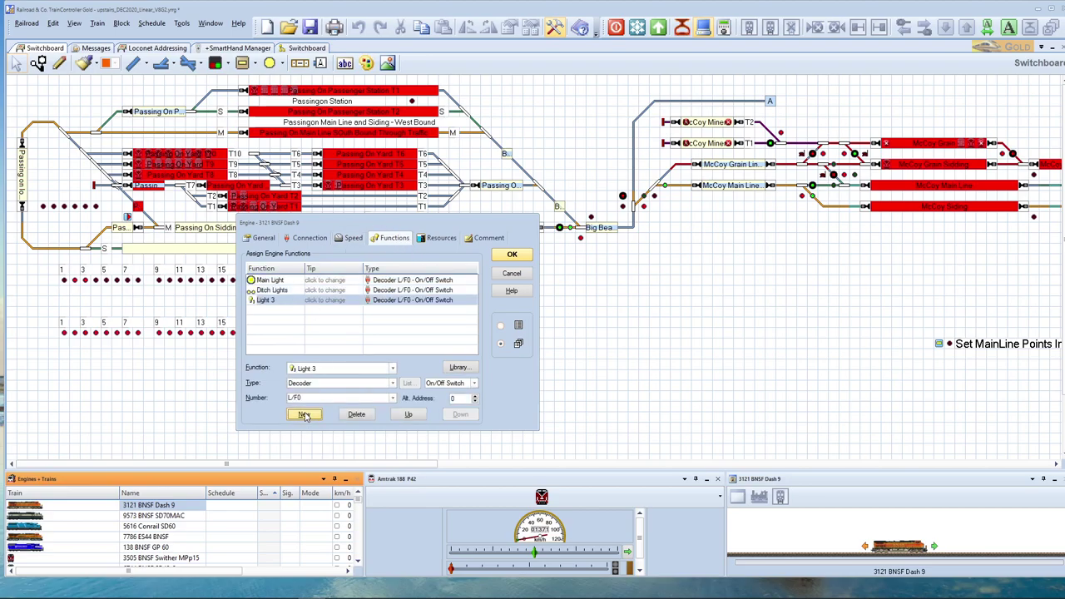
click(305, 414)
click(305, 414)
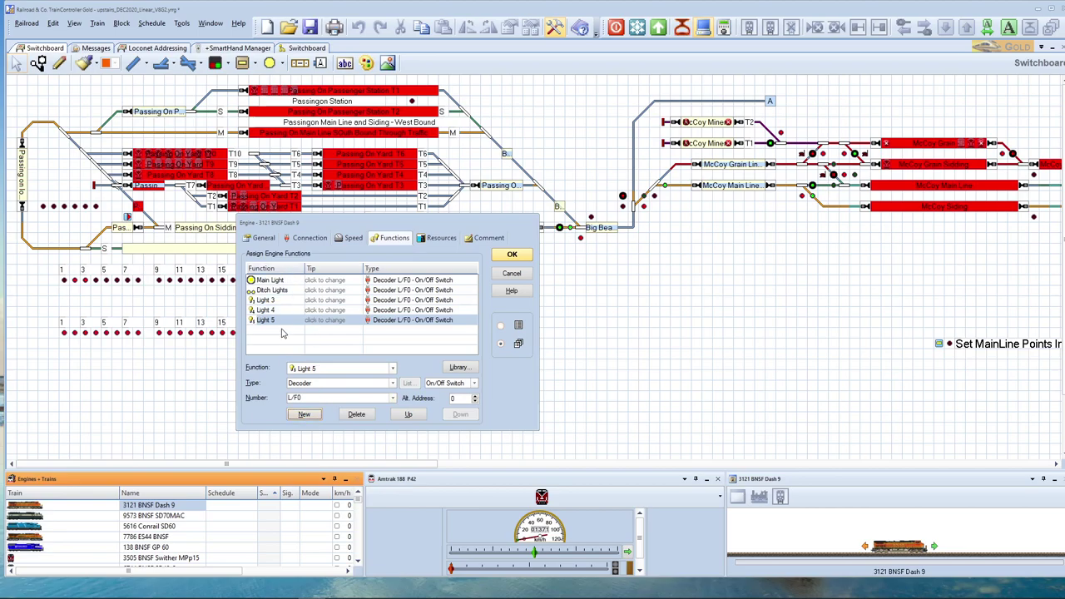
click(295, 281)
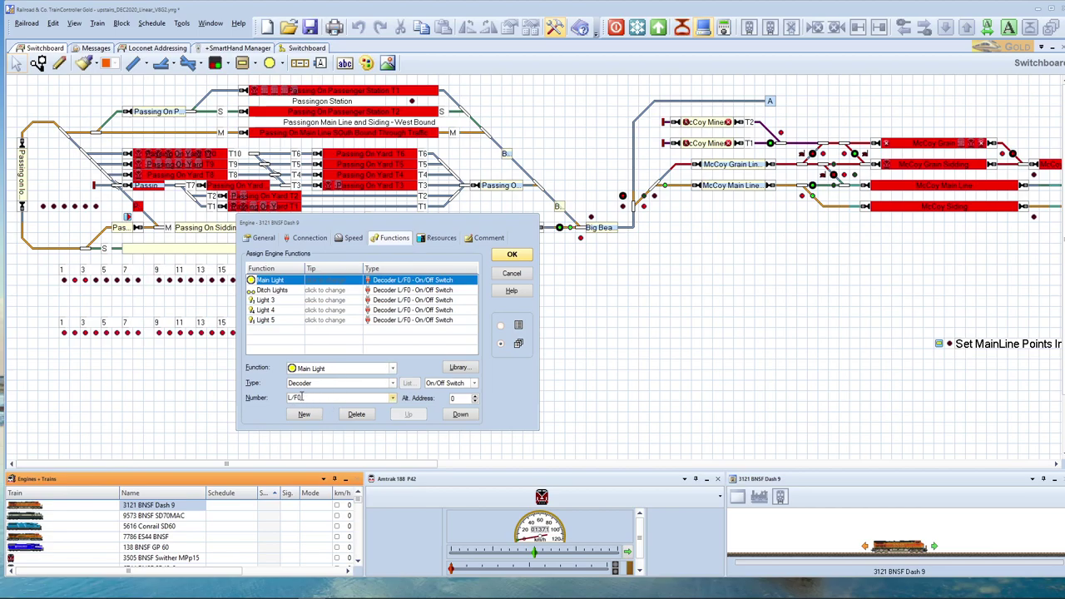
click(285, 291)
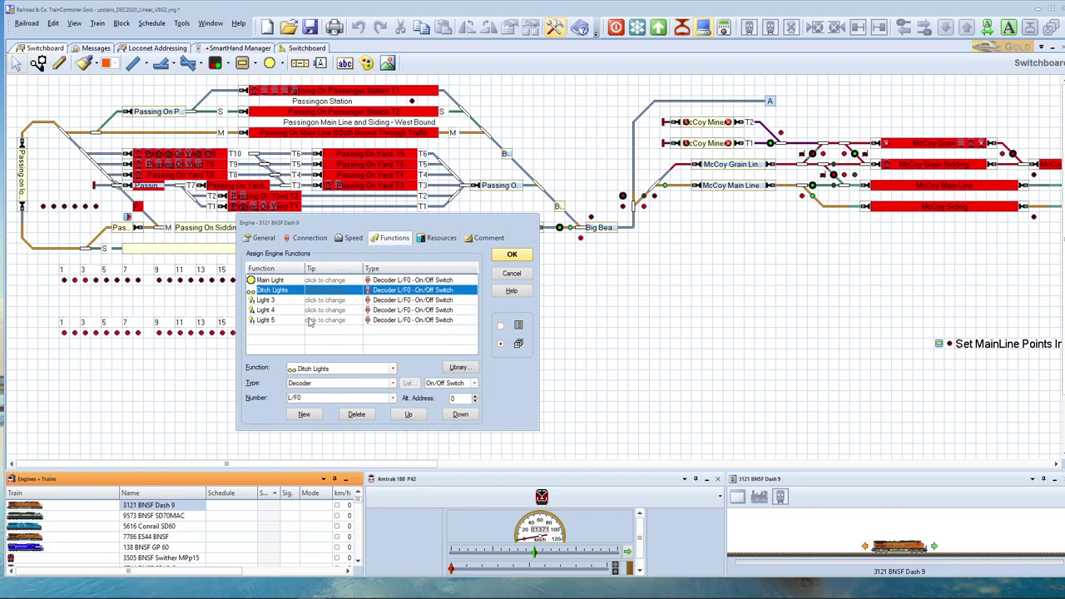
click(327, 399)
click(392, 398)
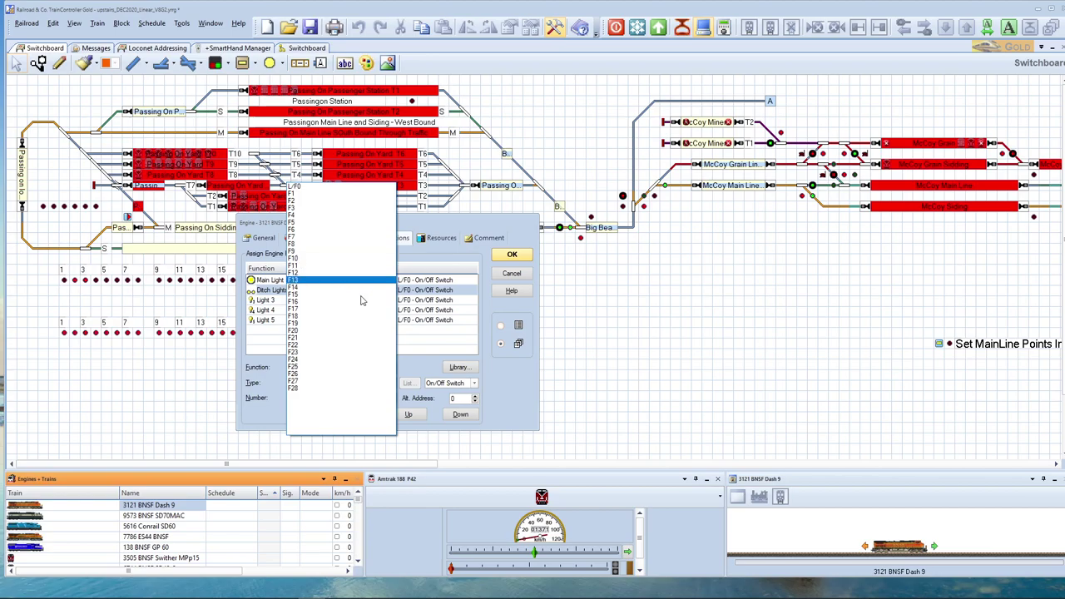
click(295, 258)
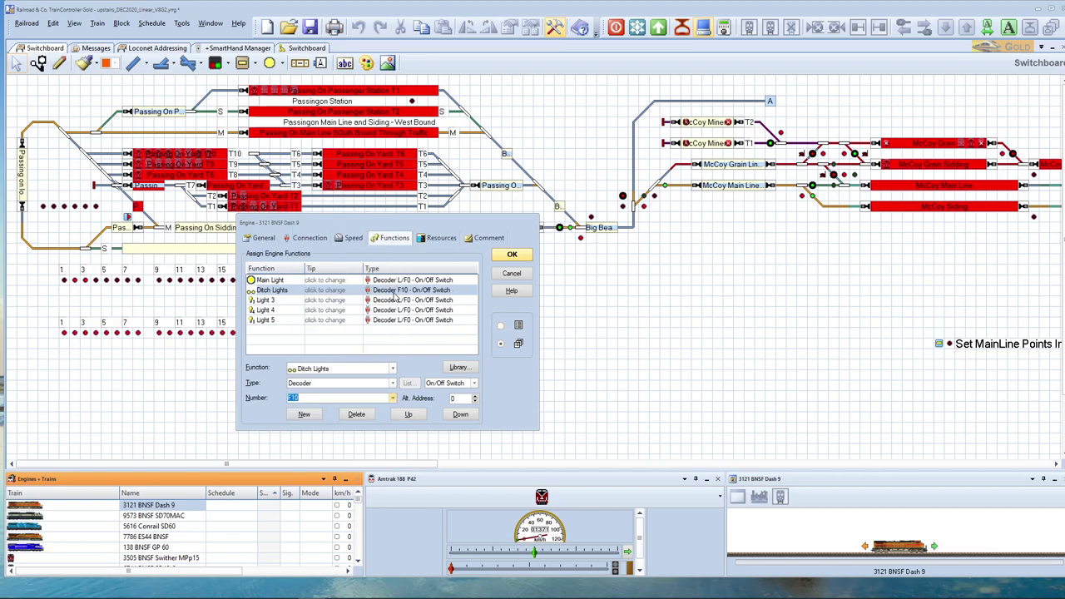
Turn the Light 3 slot into the Bell on decoder F1.
click(282, 302)
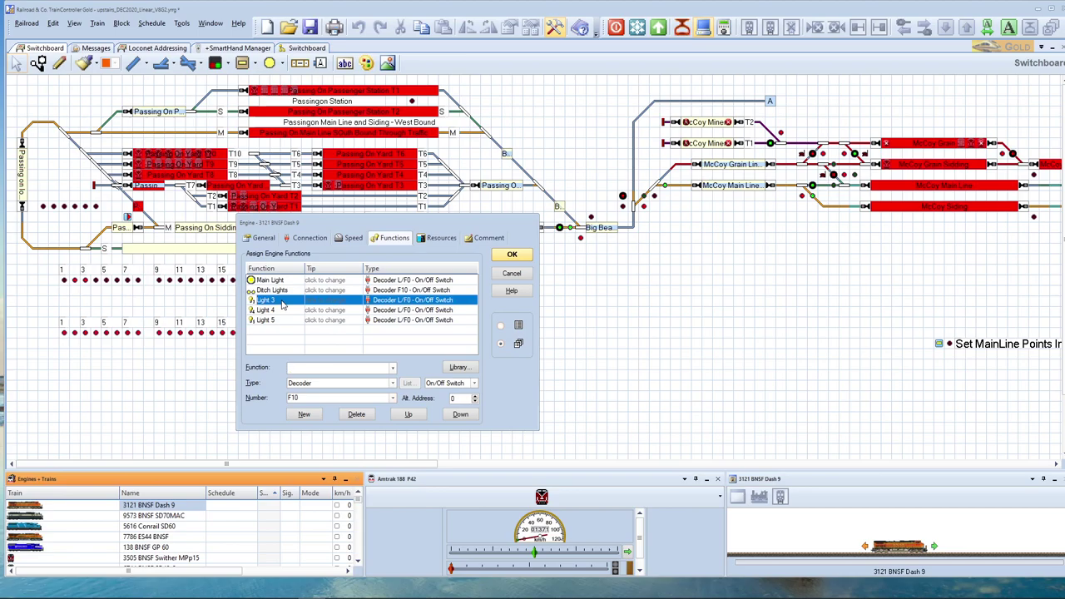
click(392, 367)
click(321, 471)
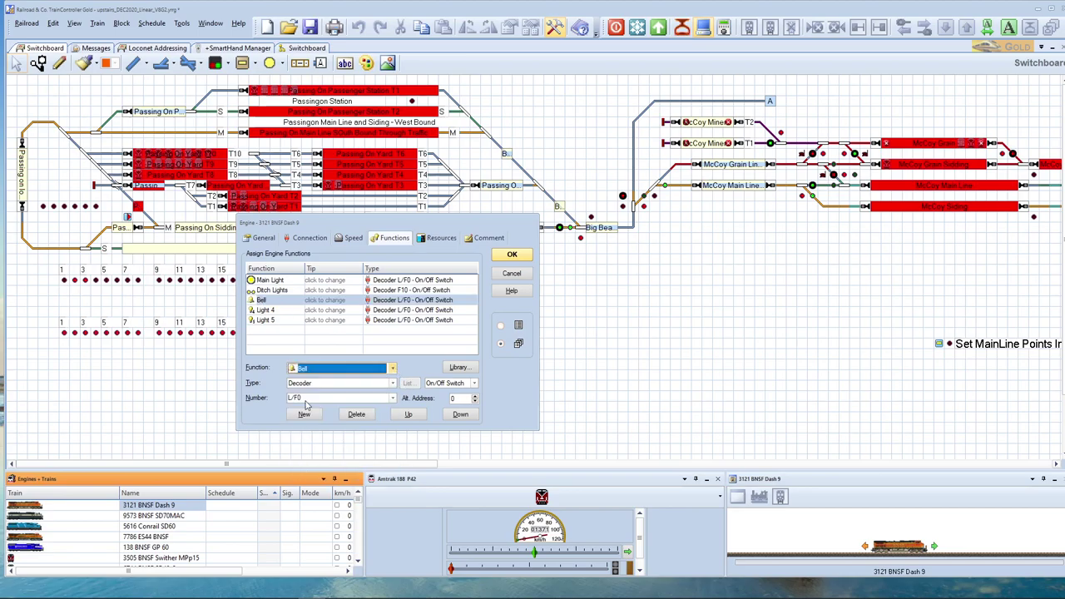
click(395, 398)
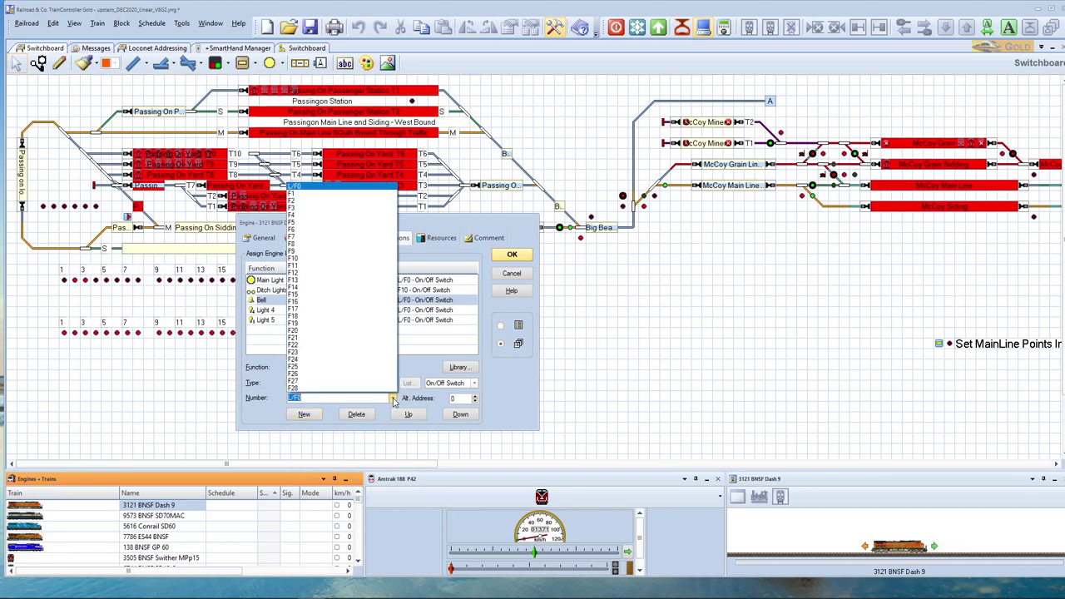
click(299, 196)
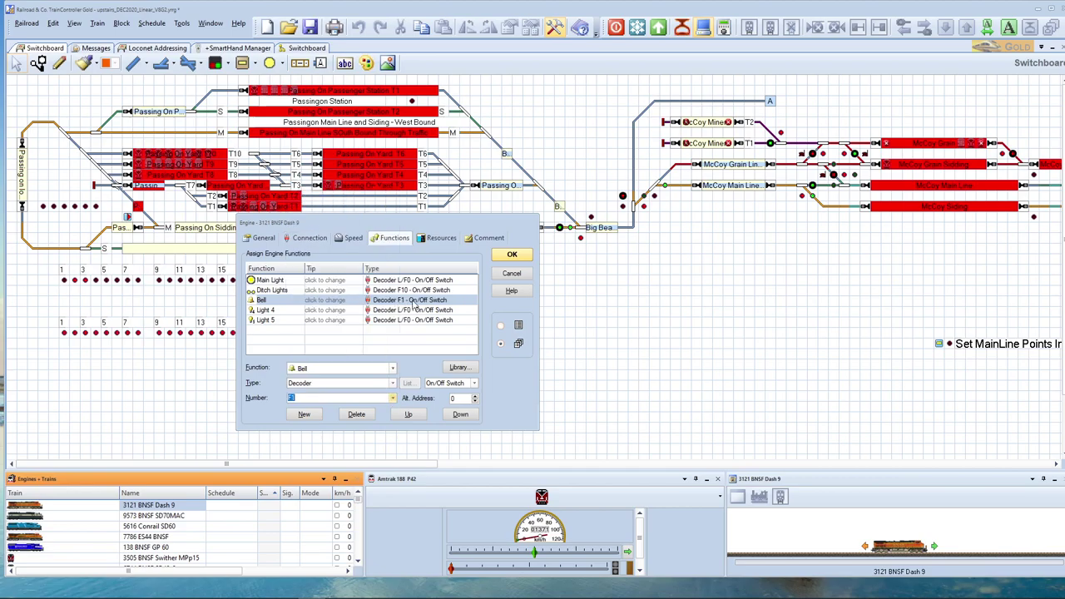
Turn Light 4 into the Horn on decoder F2 as a push button.
click(272, 309)
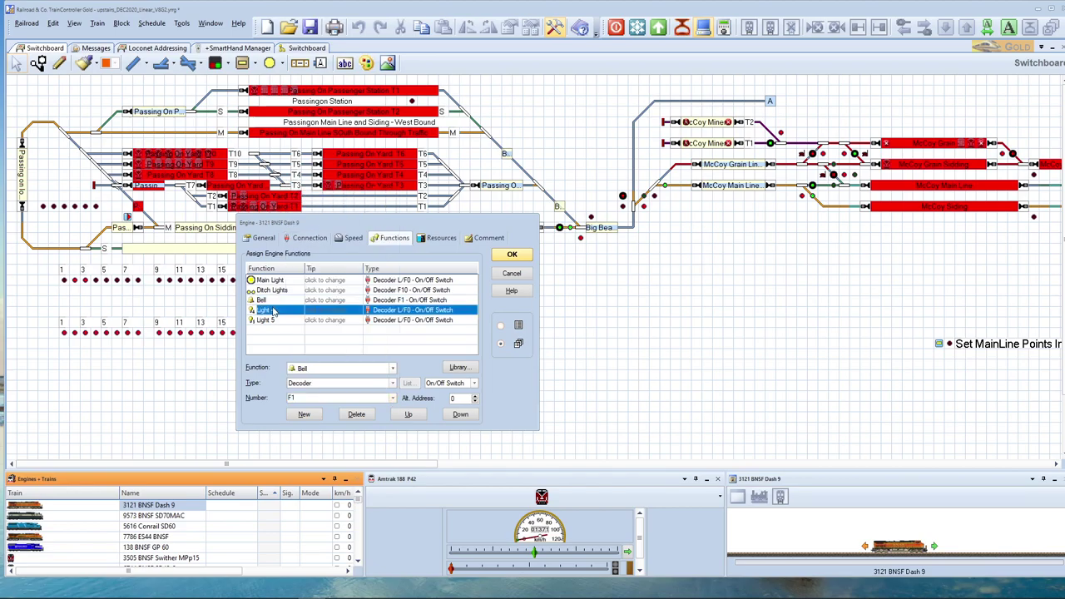
click(392, 368)
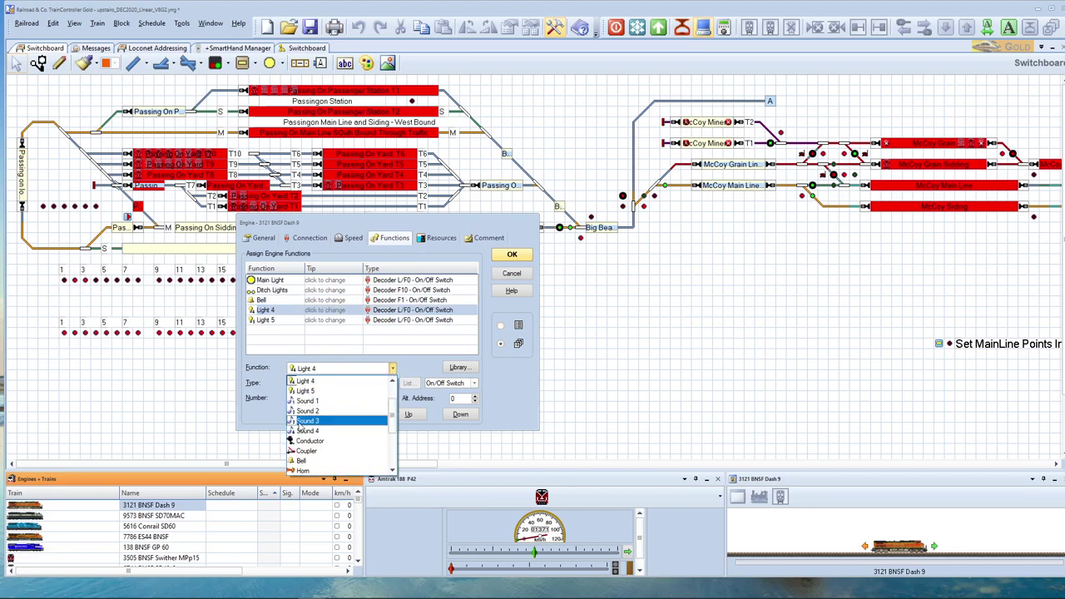
click(299, 471)
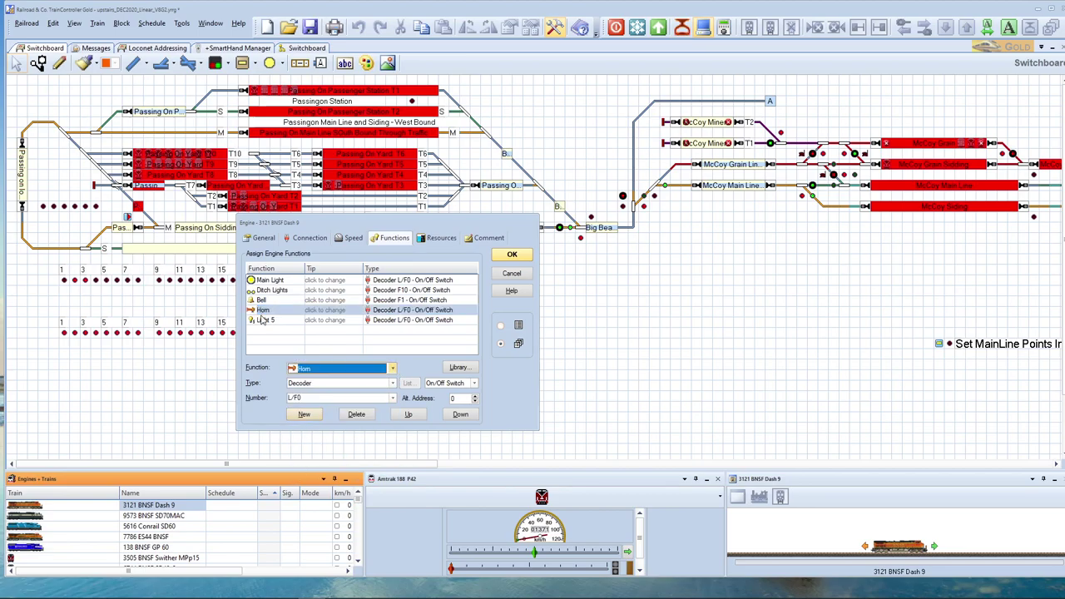
click(392, 397)
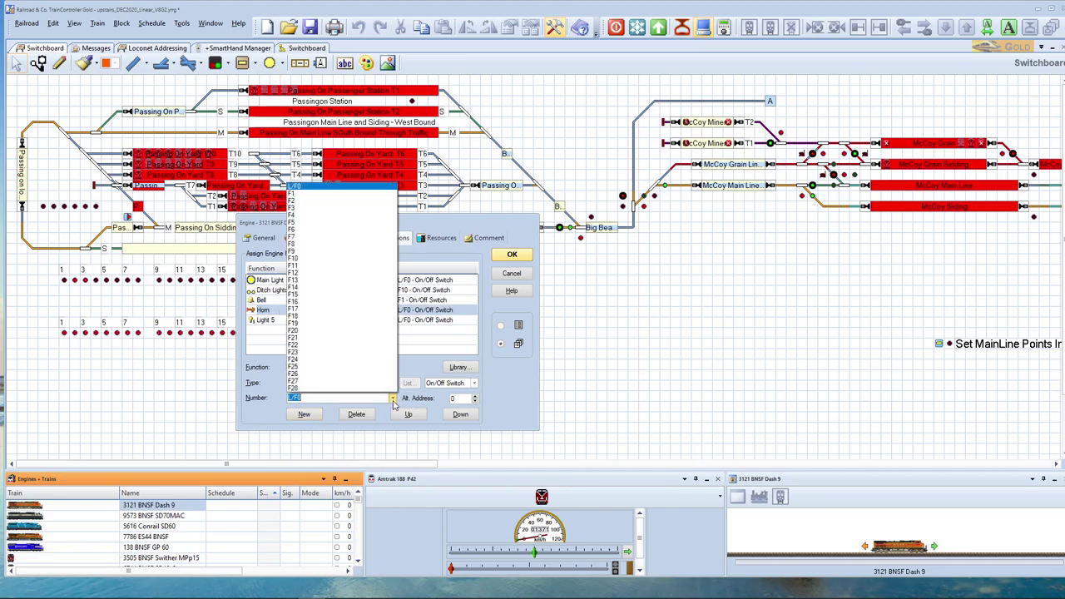
click(298, 201)
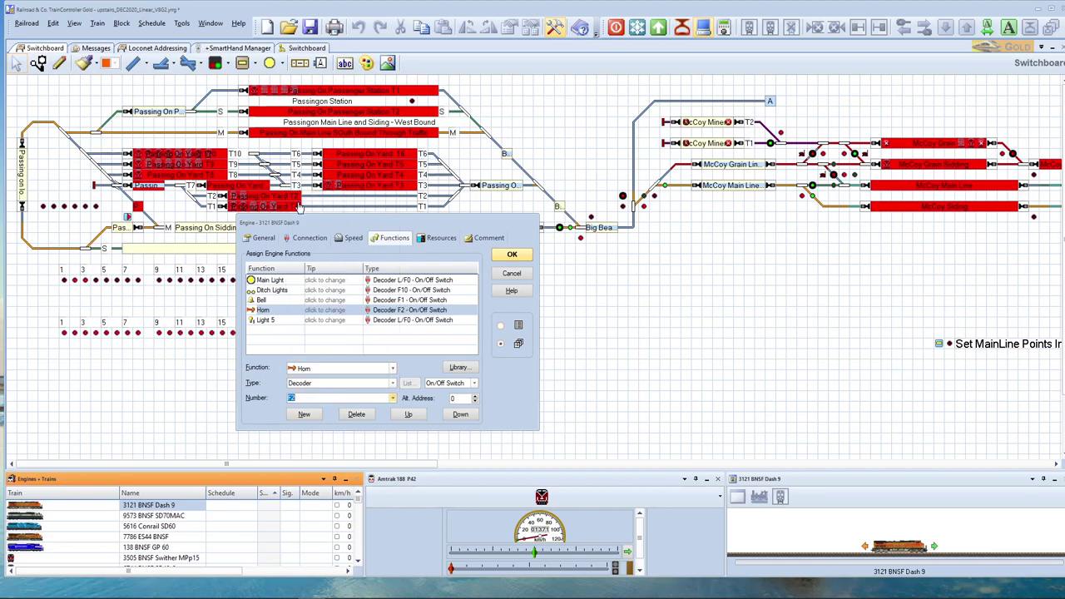
click(474, 384)
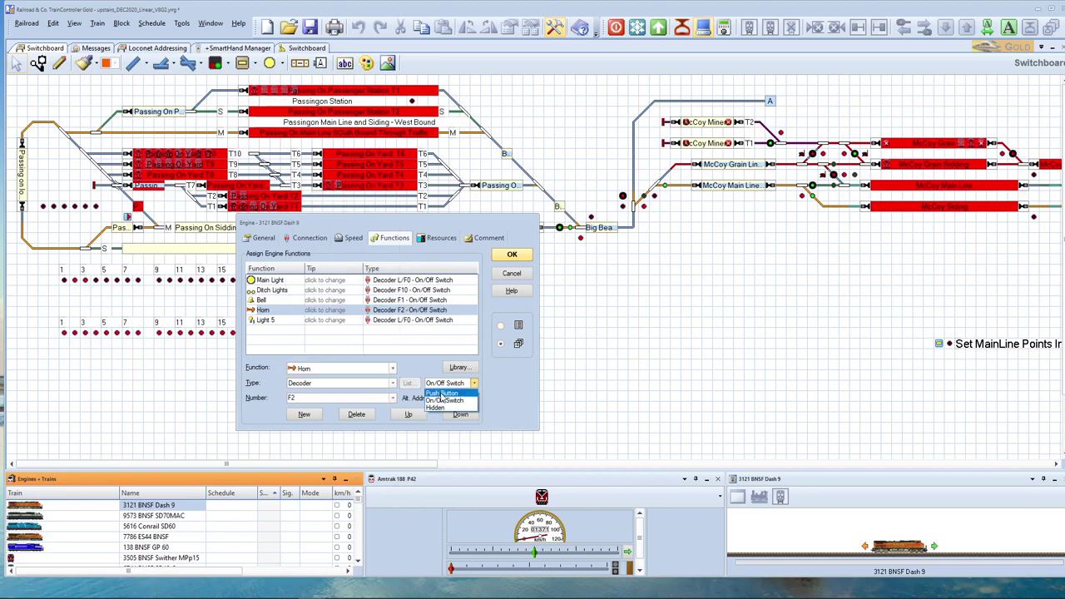
click(441, 392)
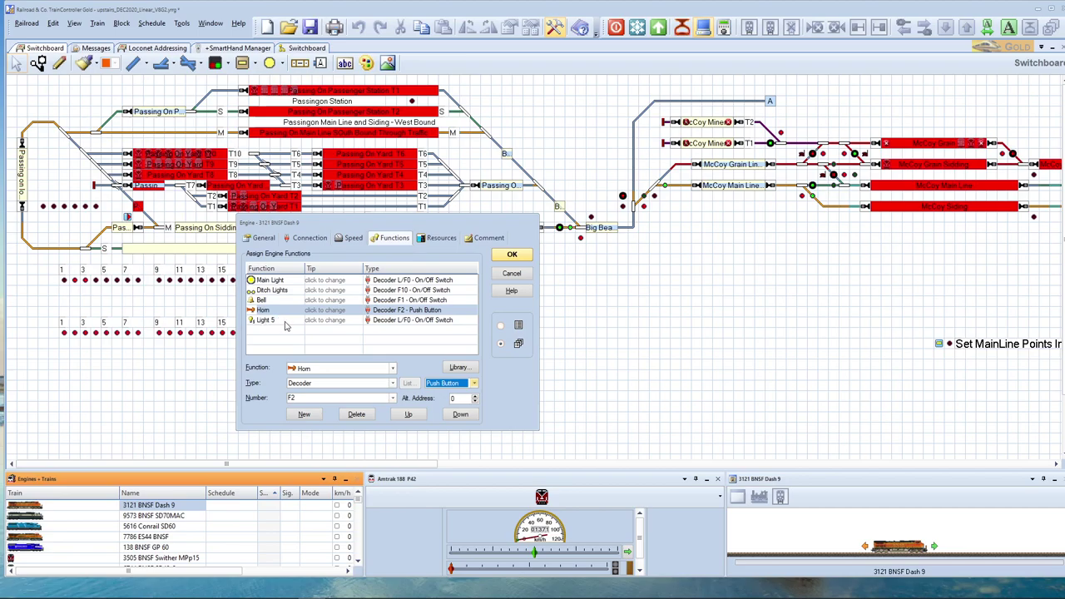
Turn Light 5 into the Engine sound on decoder F8.
click(285, 323)
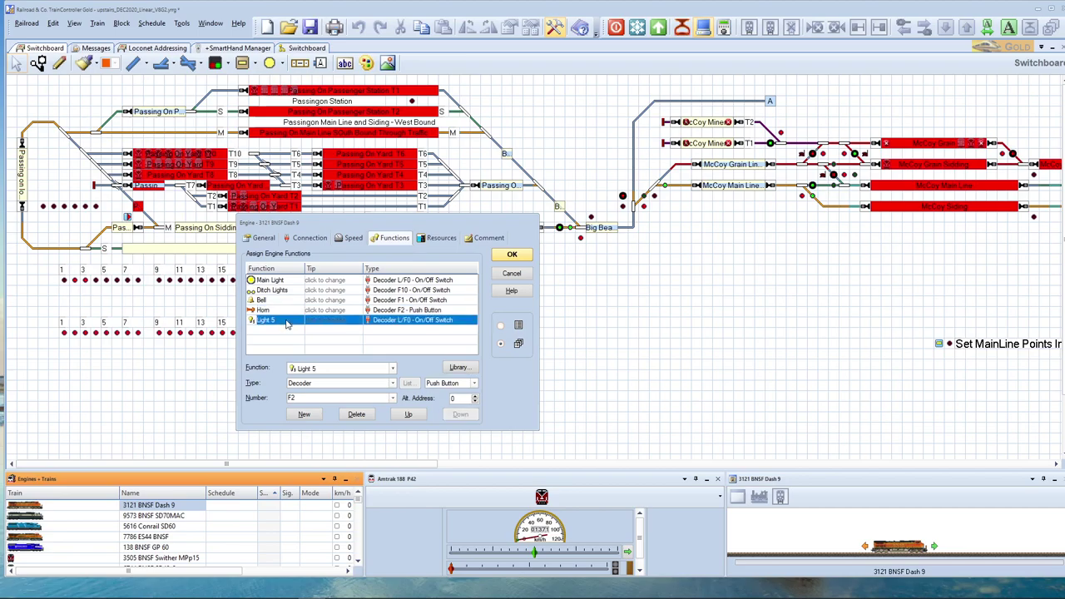
click(392, 370)
scroll(357, 407, down, 2)
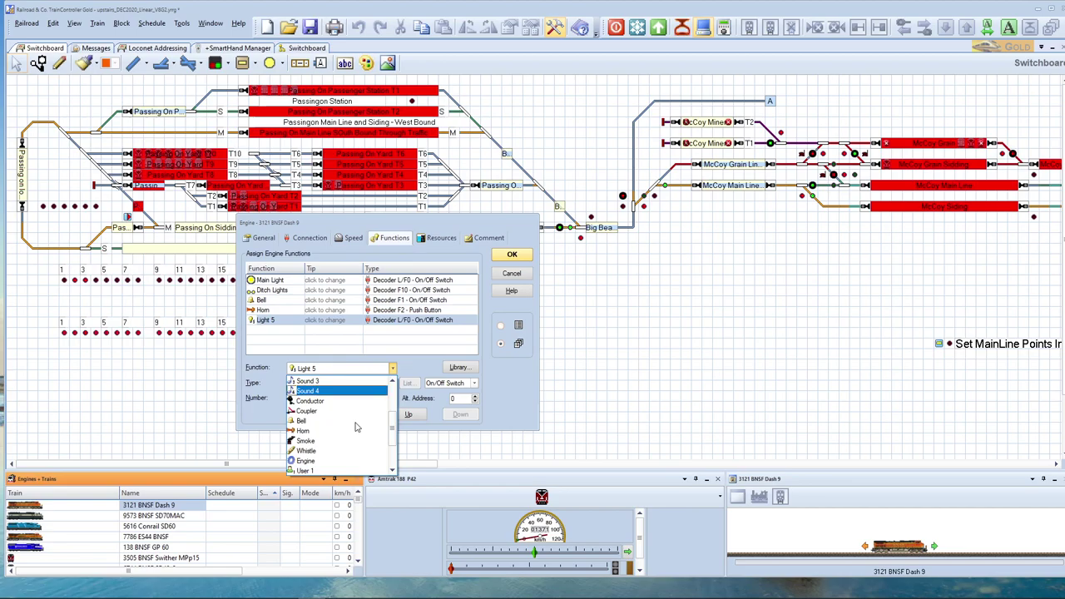
click(306, 462)
click(323, 399)
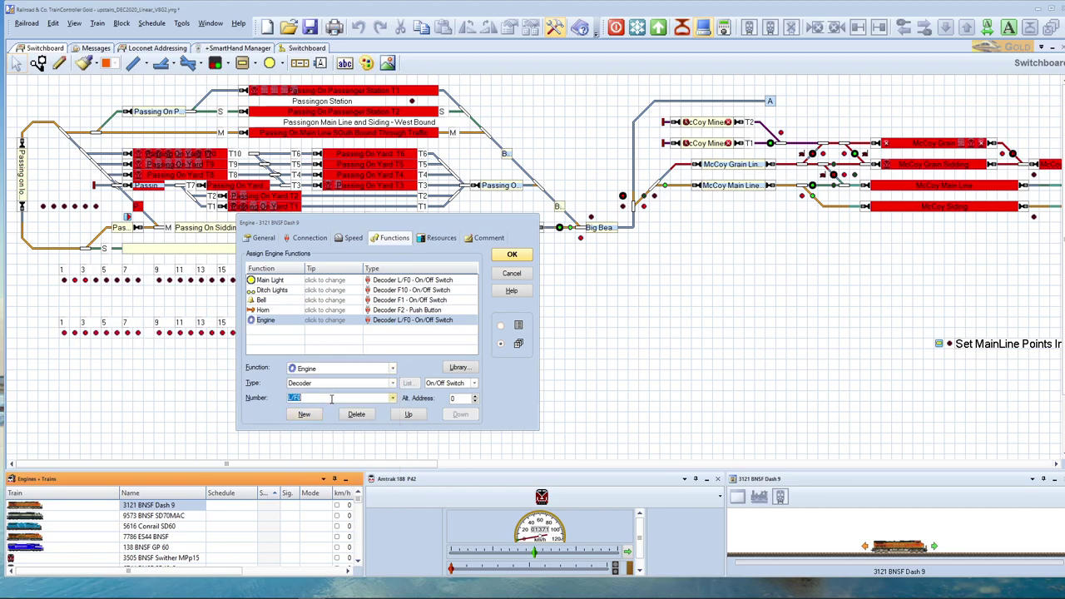
click(392, 398)
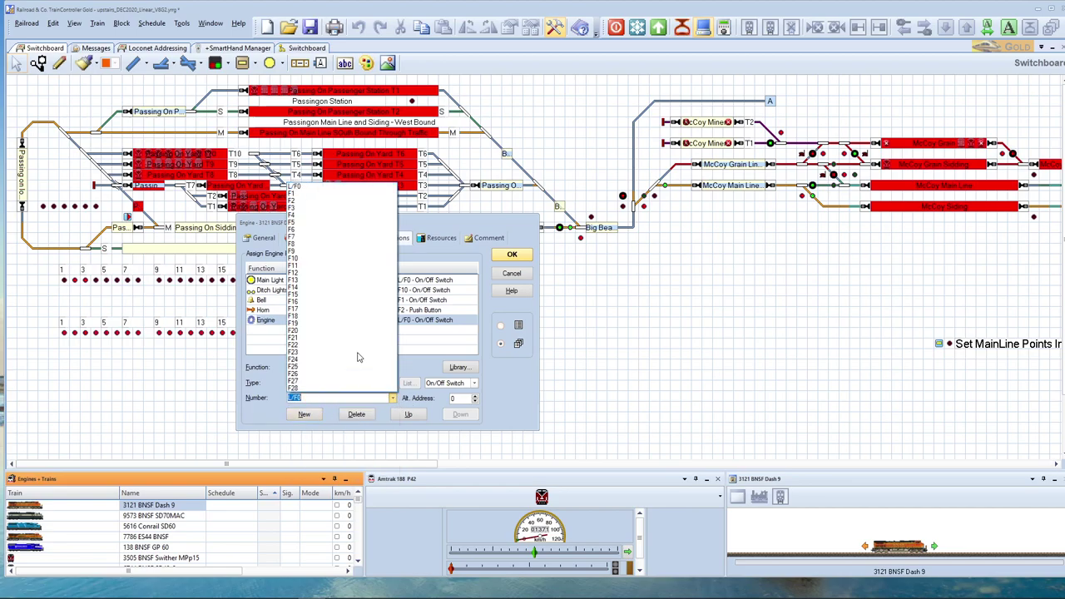
click(305, 237)
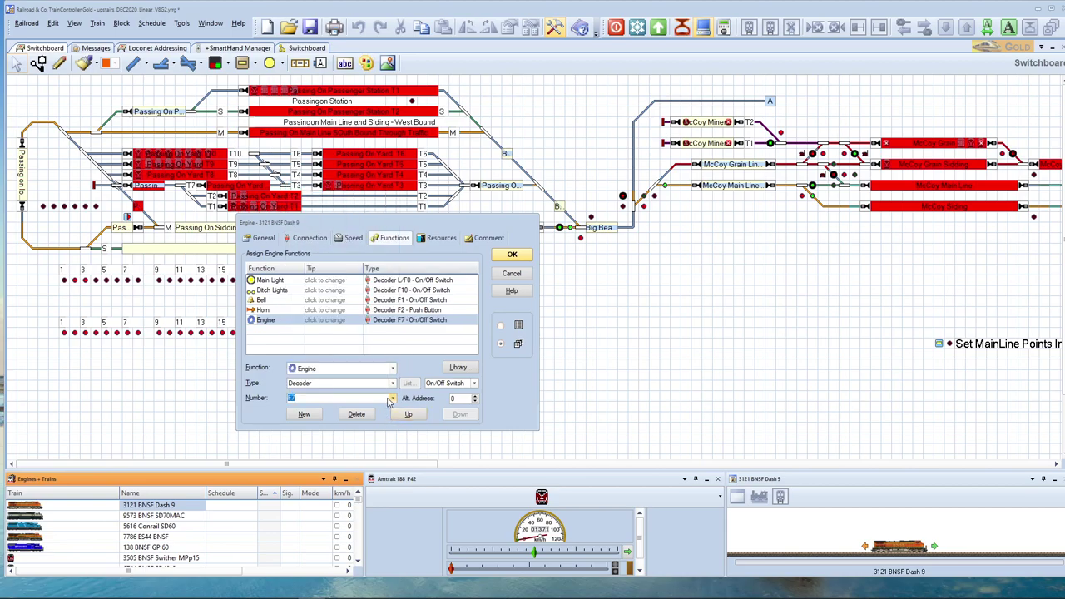
click(390, 398)
click(305, 248)
Check the Resources and Comment pages, then select the 3121 BNSF Dash 9 name on General.
click(440, 239)
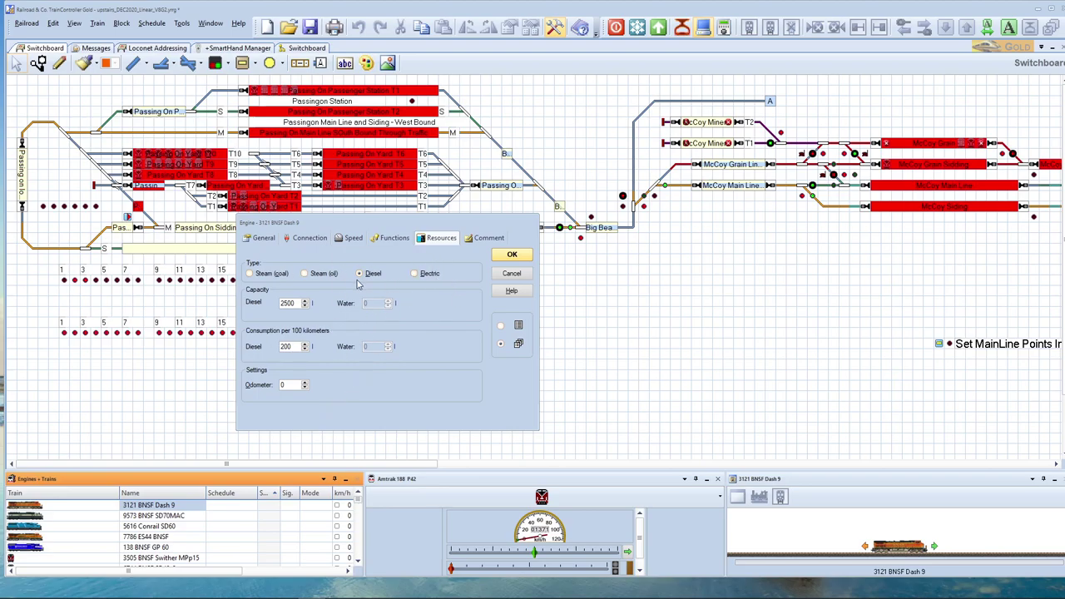
click(488, 237)
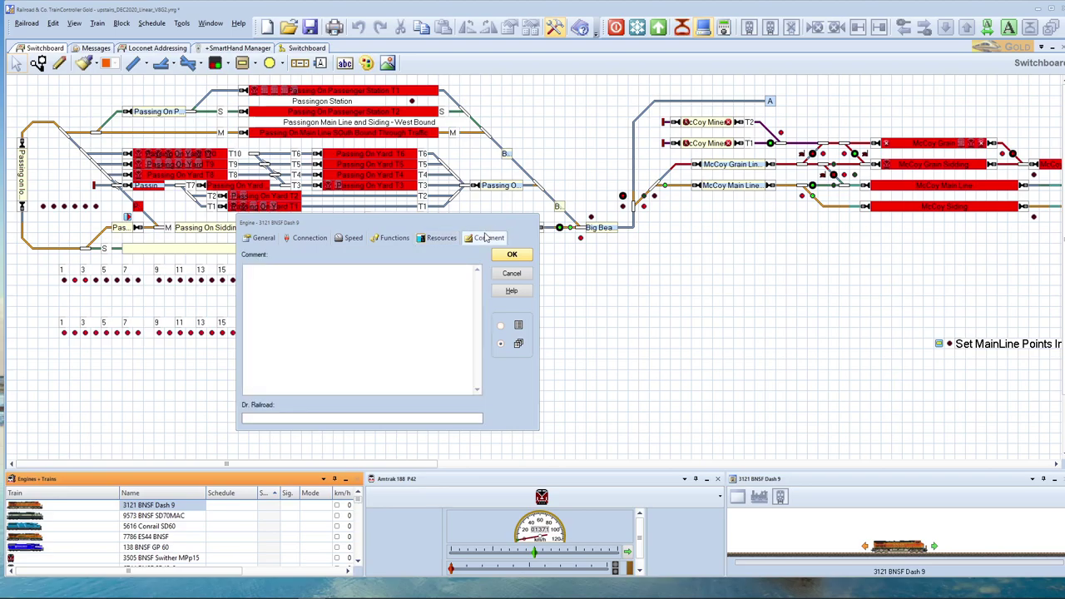
click(263, 238)
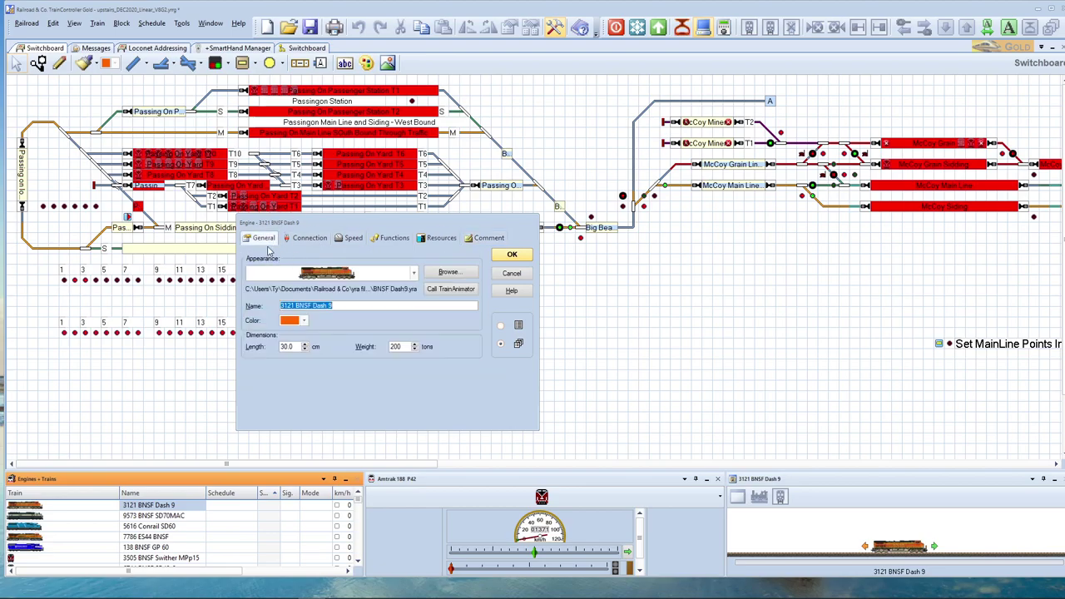
double_click(441, 307)
Save and close the 3121 BNSF Dash 9 engine properties with OK.
click(509, 255)
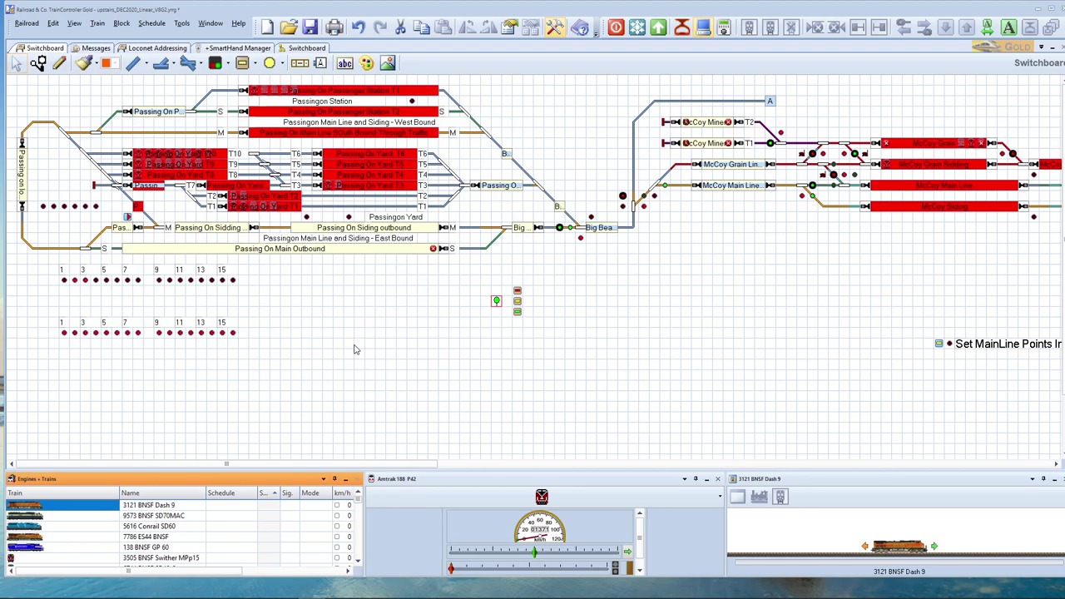